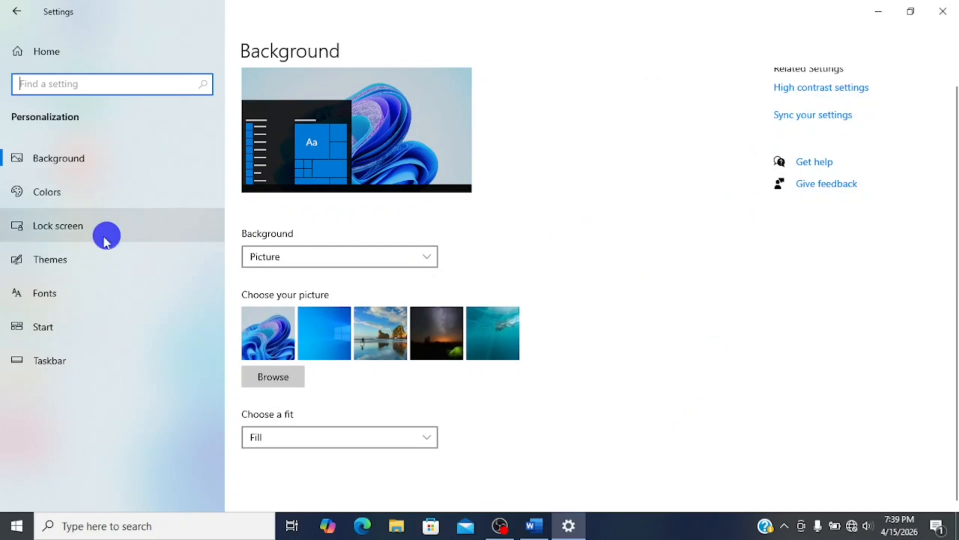
# Look through the available themes in the Personalization settings, return to the Settings home page and close Settings.
pyautogui.click(79, 264)
pyautogui.scroll(-5, 783, 281)
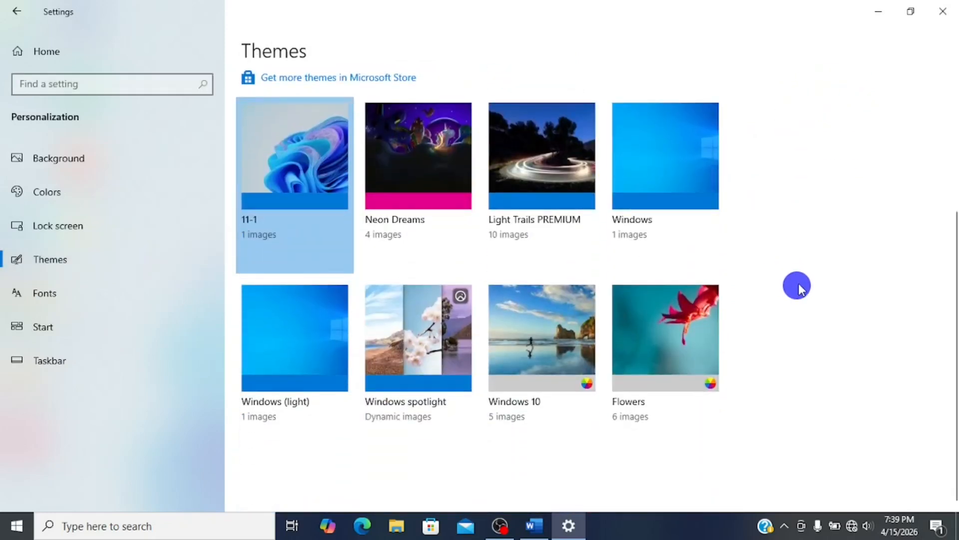
pyautogui.scroll(5, 807, 274)
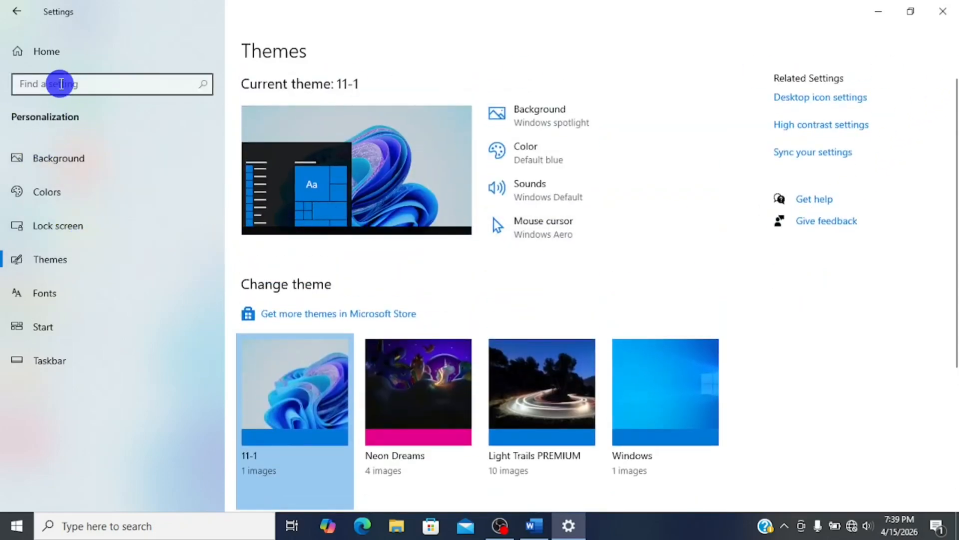
pyautogui.click(31, 48)
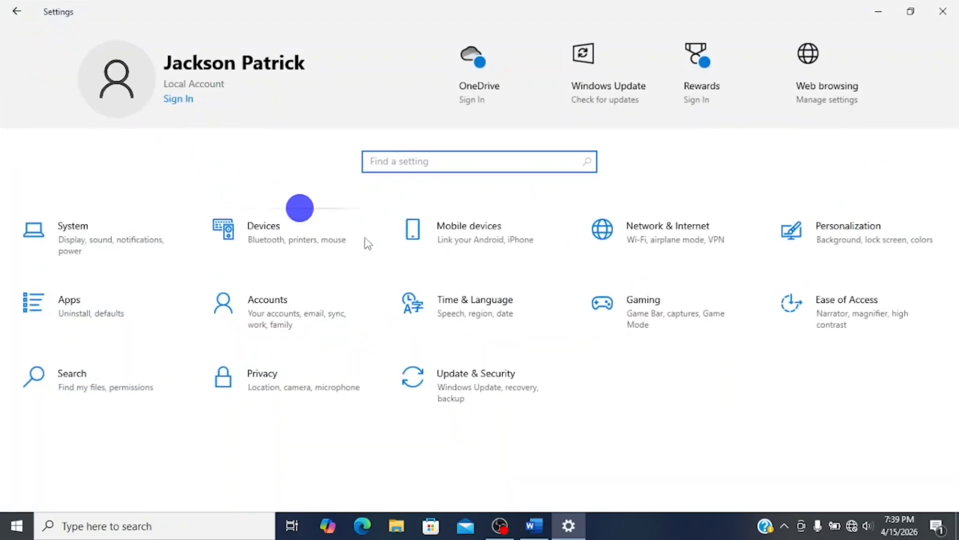
pyautogui.click(943, 11)
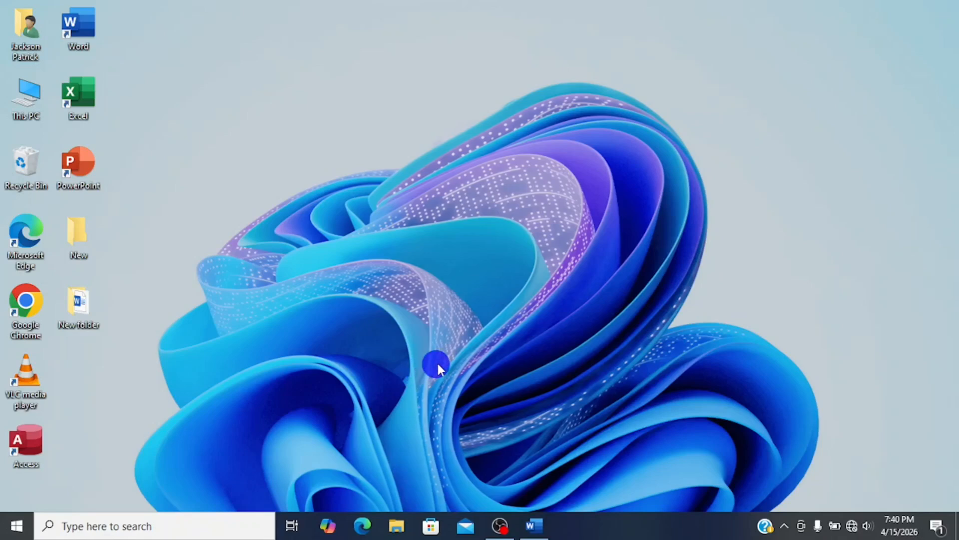
# Reopen Settings, review the System display options and slightly lower the built-in display's brightness.
pyautogui.press('super+i')
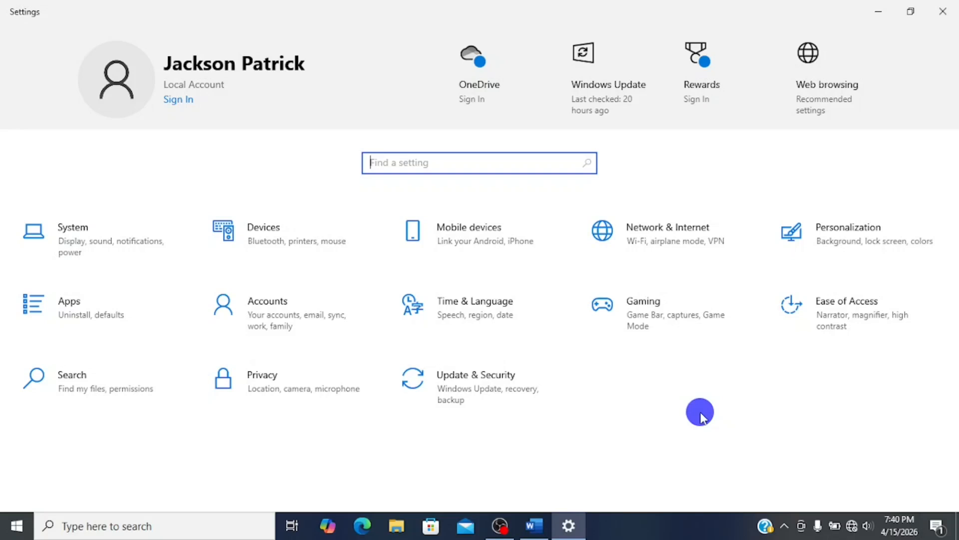
pyautogui.click(85, 242)
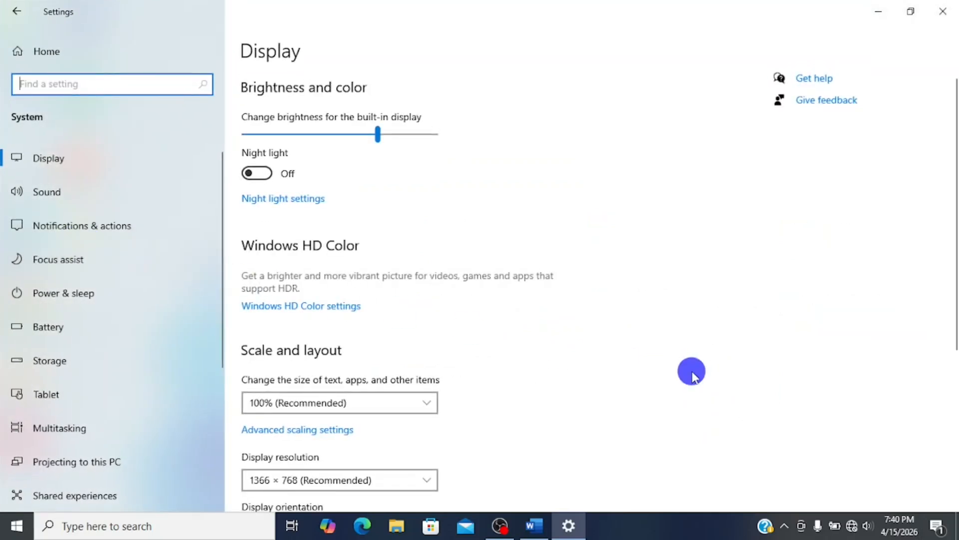
pyautogui.scroll(-5, 692, 372)
pyautogui.scroll(5, 692, 373)
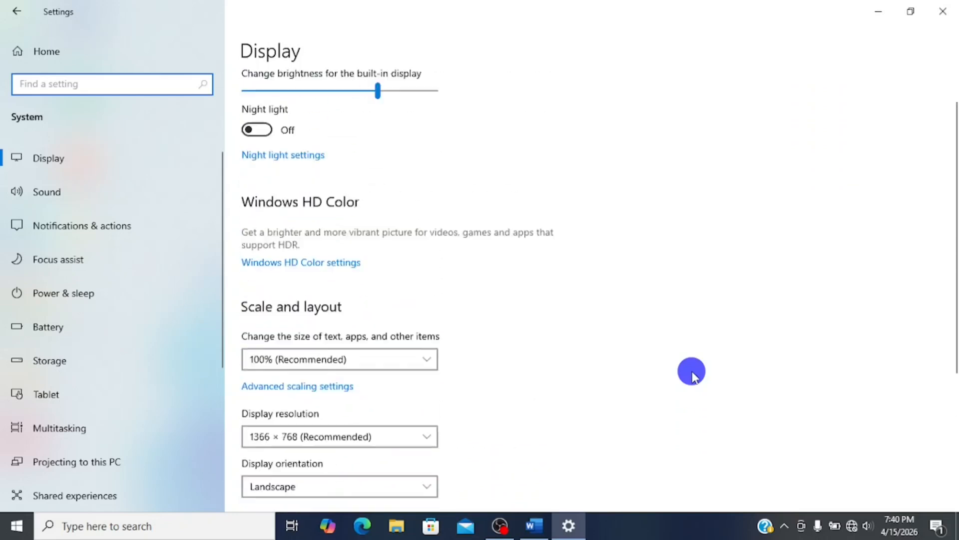
pyautogui.scroll(1, 692, 372)
pyautogui.scroll(-5, 692, 372)
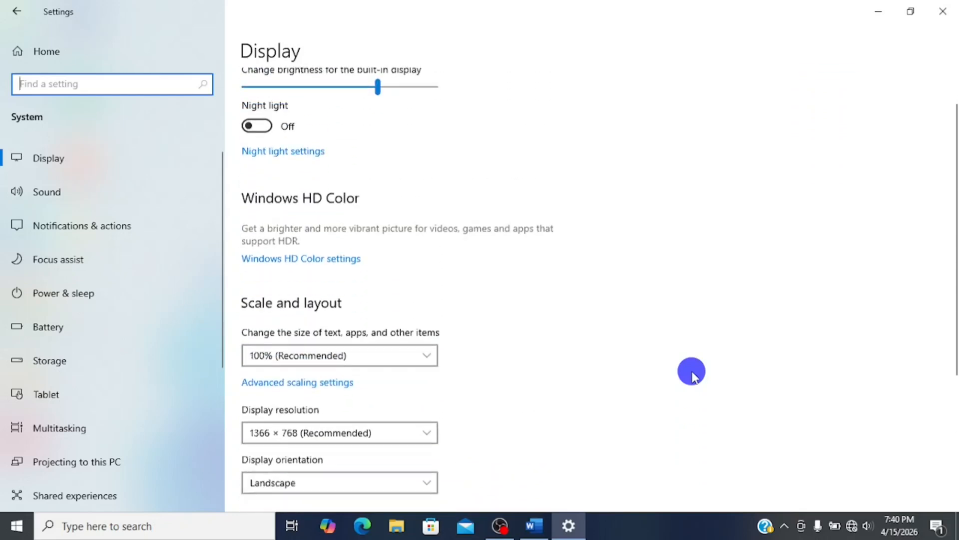
pyautogui.scroll(5, 692, 372)
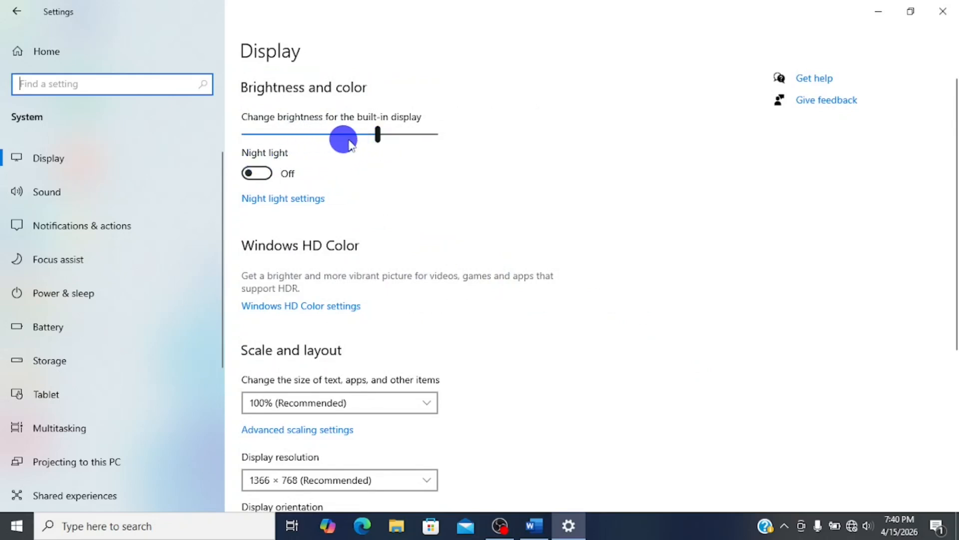
pyautogui.moveTo(372, 136); pyautogui.dragTo(369, 171)
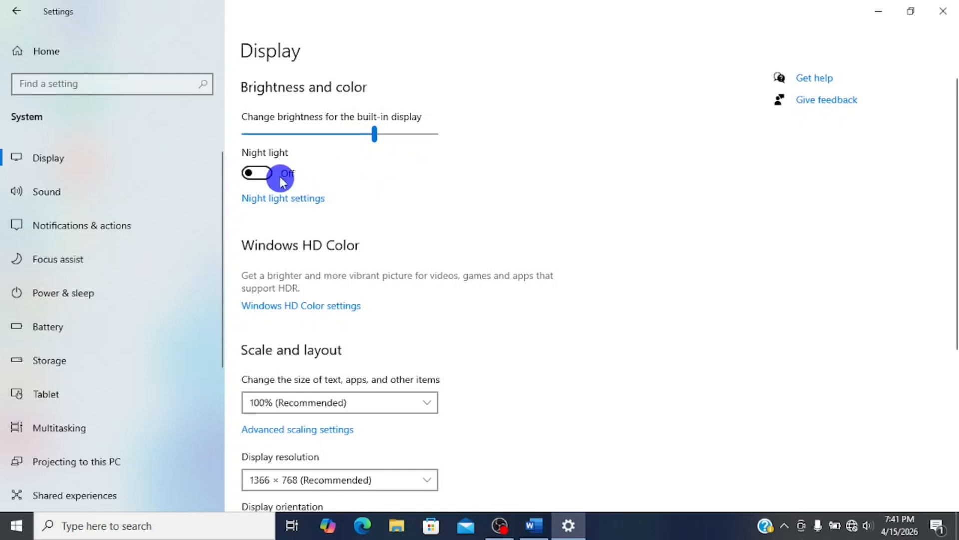
# Check the display's size options for text, apps and other items, and review the Sound output and input settings.
pyautogui.scroll(-5, 456, 165)
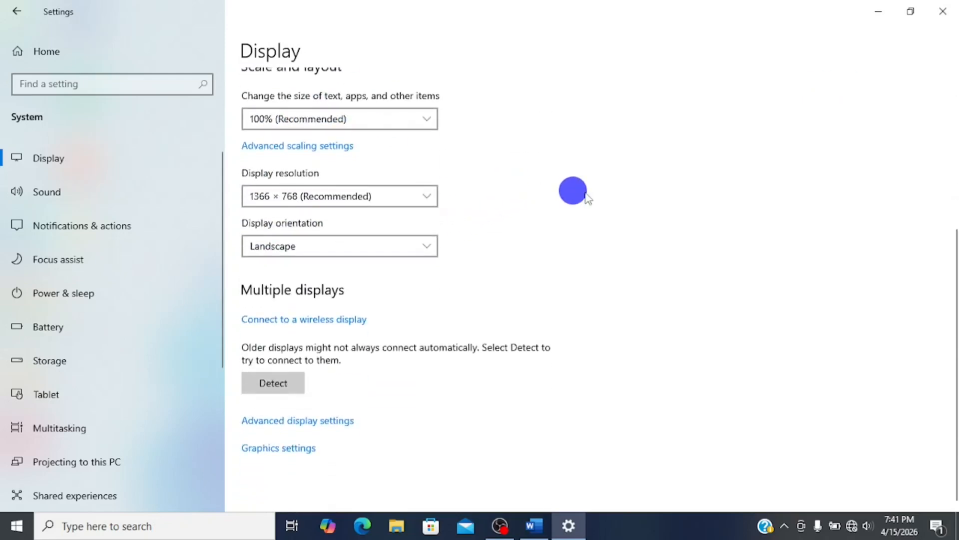
pyautogui.click(410, 122)
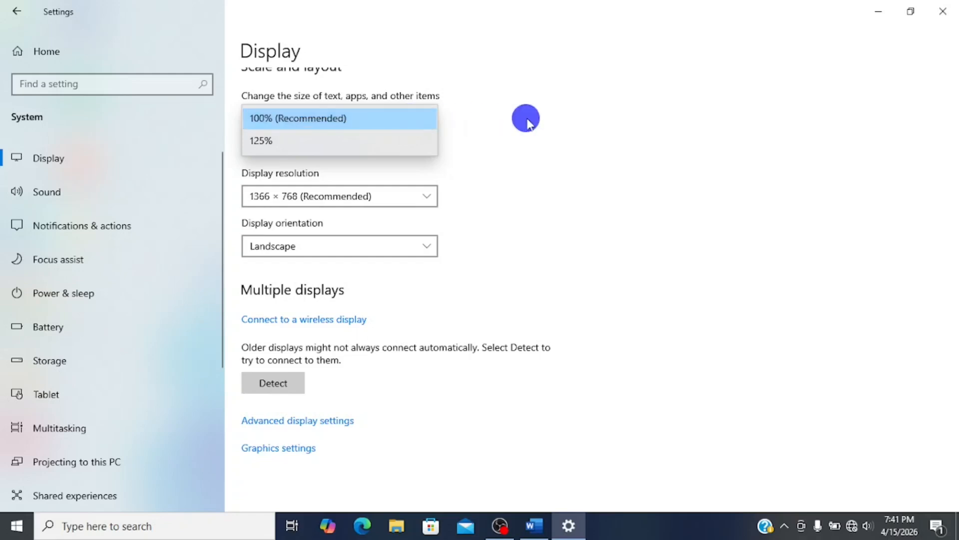
pyautogui.click(526, 119)
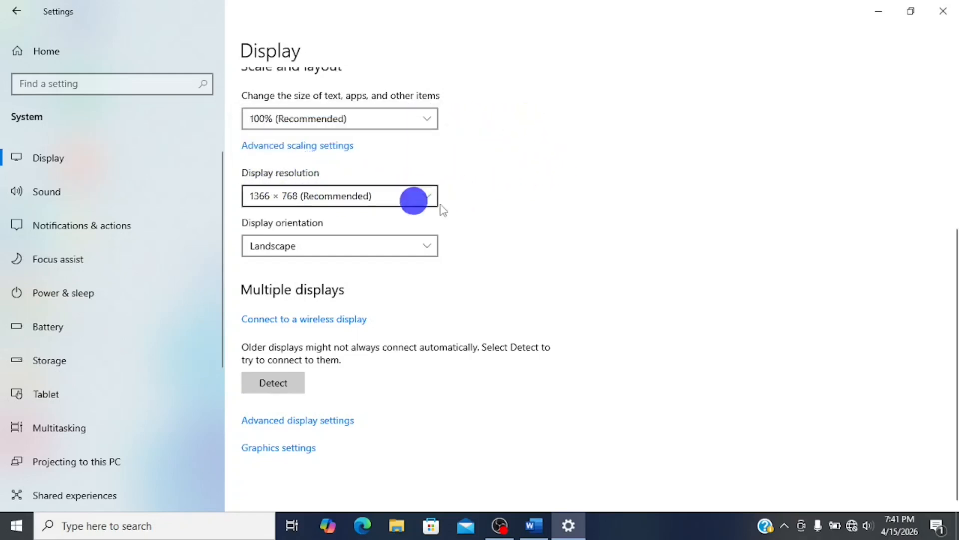
pyautogui.click(64, 189)
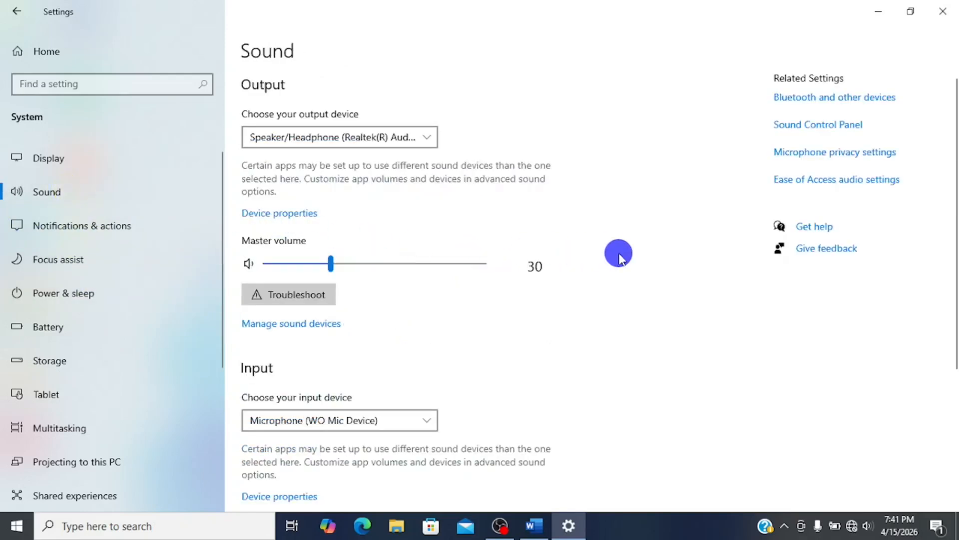
pyautogui.scroll(-4, 525, 272)
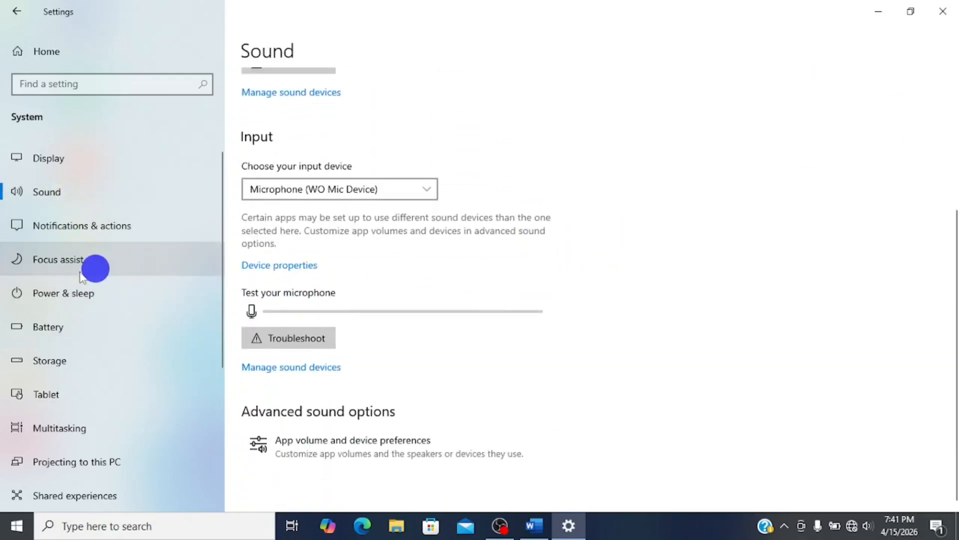
# Examine the System battery settings, including battery saver and the battery usage per app.
pyautogui.click(112, 336)
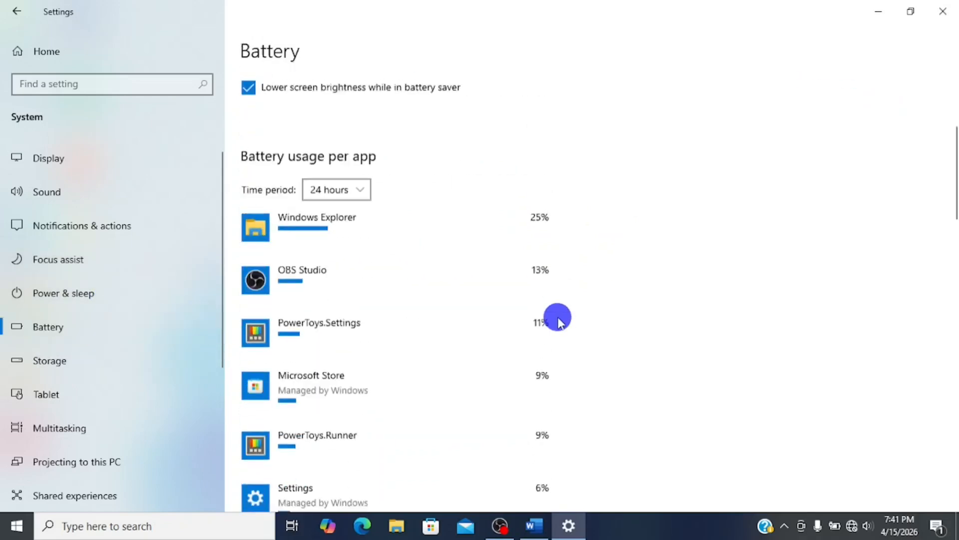
pyautogui.scroll(-2, 557, 317)
pyautogui.scroll(6, 557, 317)
pyautogui.scroll(-12, 523, 295)
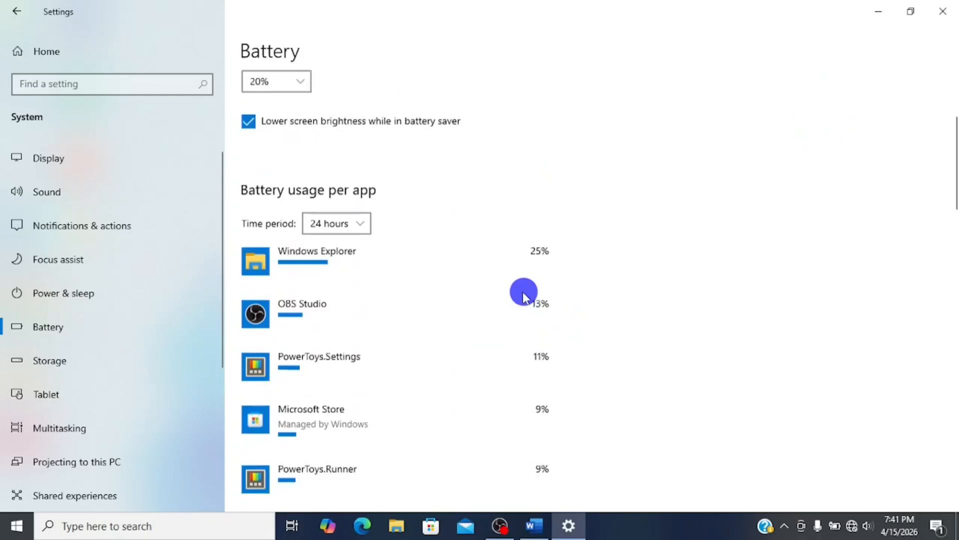
pyautogui.scroll(-10, 523, 294)
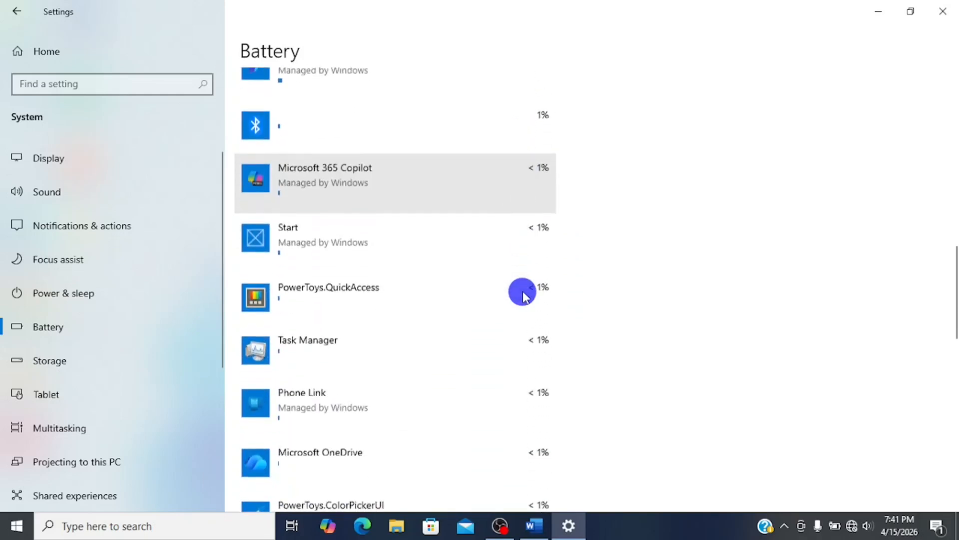
pyautogui.scroll(-3, 523, 296)
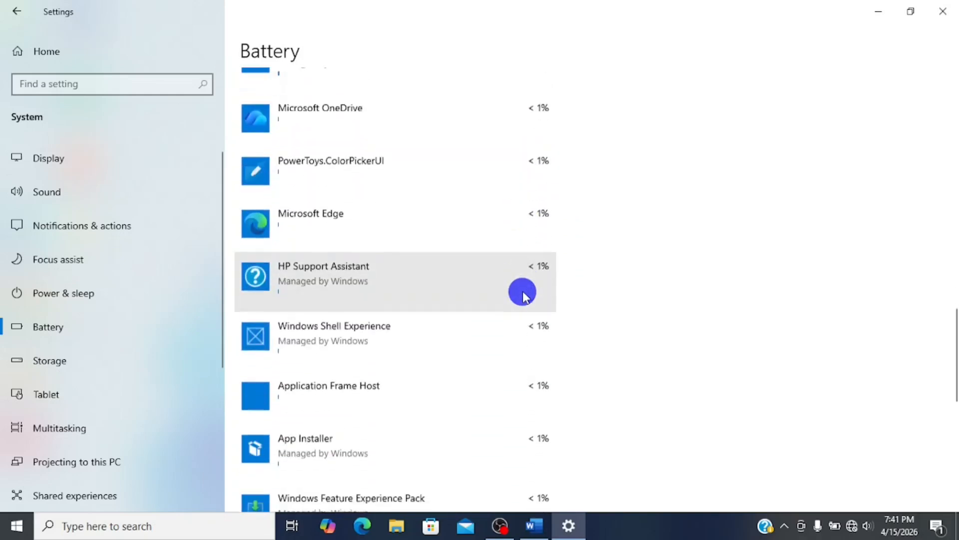
pyautogui.scroll(20, 524, 295)
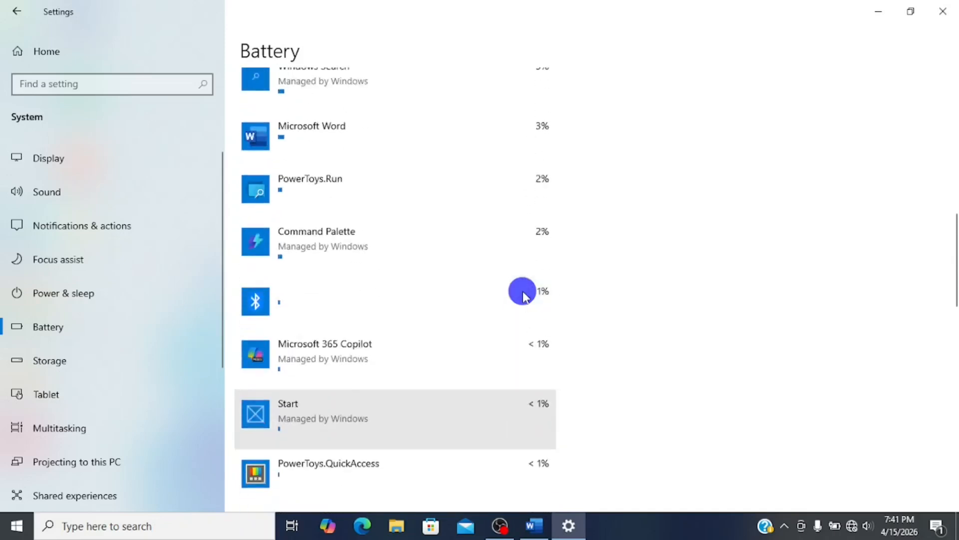
pyautogui.scroll(5, 523, 294)
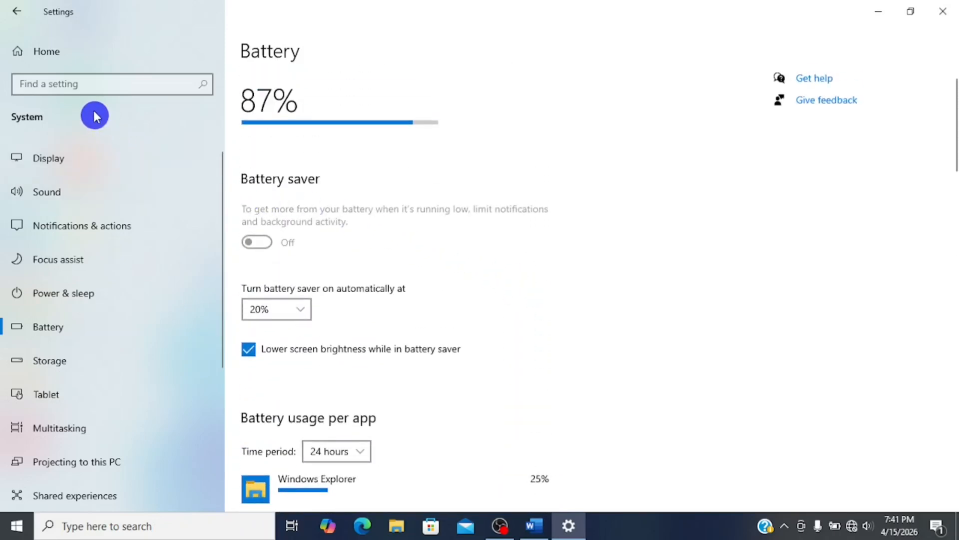
# Return to the Settings home page, open Personalization and review the desktop background options.
pyautogui.click(41, 52)
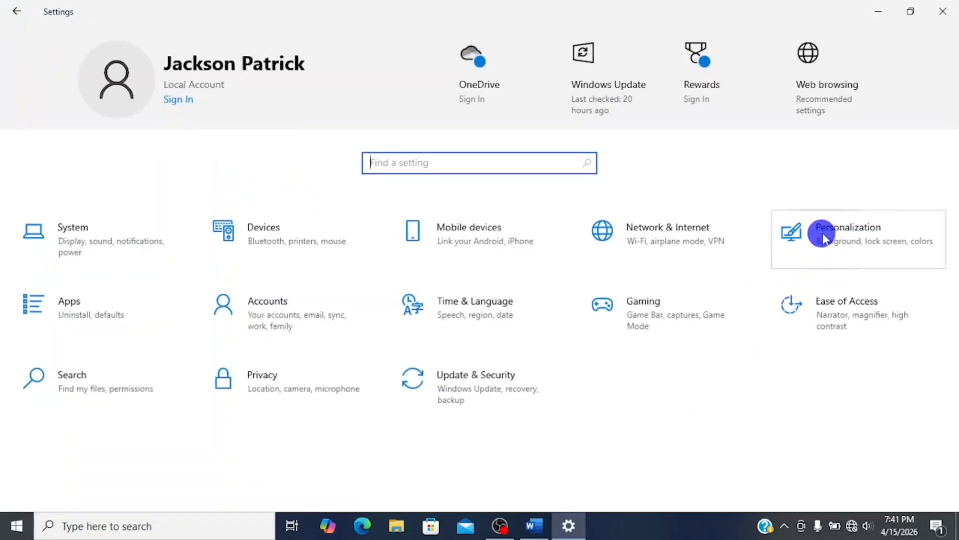
pyautogui.click(797, 247)
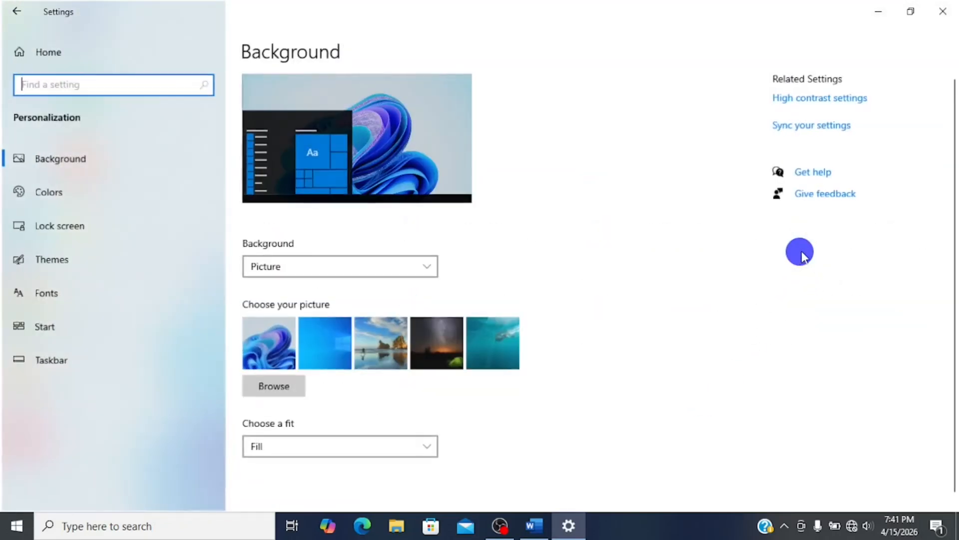
pyautogui.scroll(-1, 618, 290)
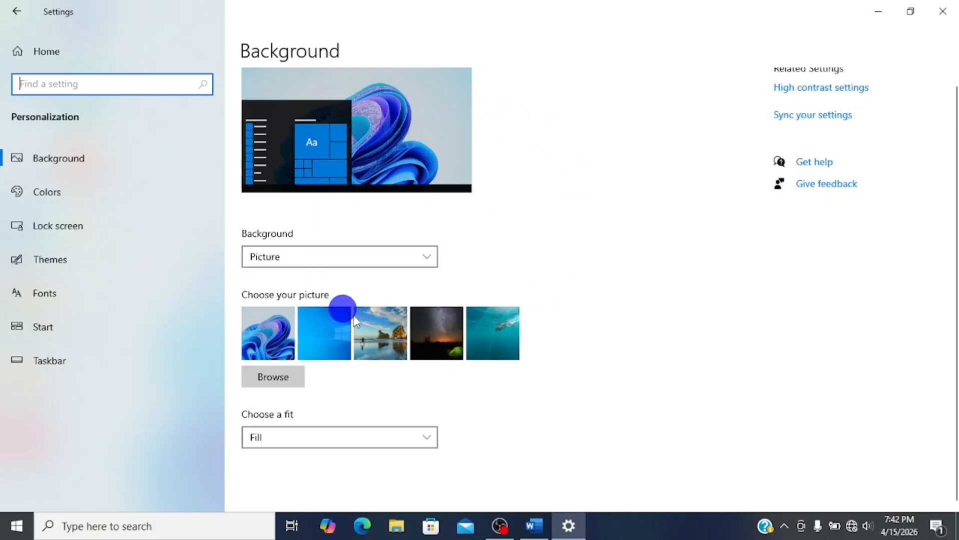
# Examine the Colors options, including the default Windows and app modes, accent colors and accent surfaces.
pyautogui.click(96, 188)
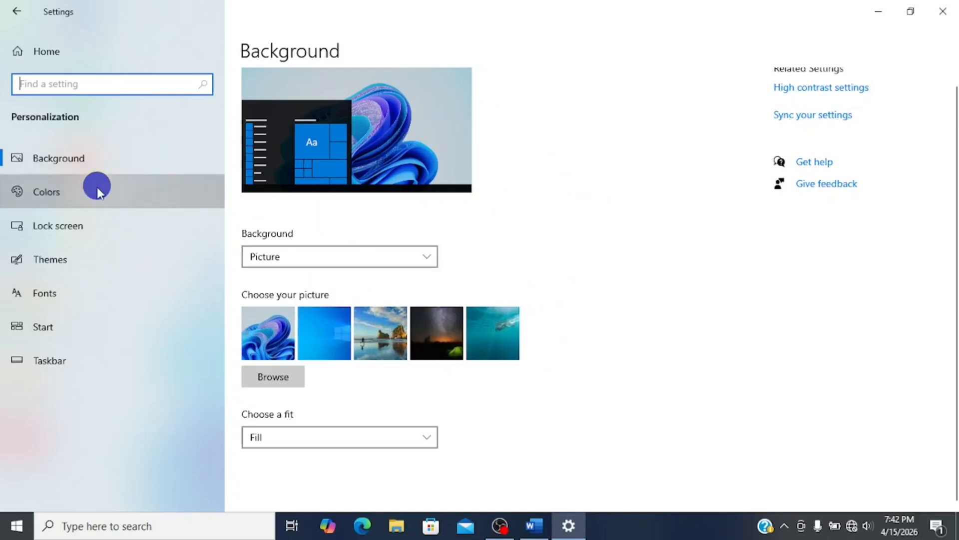
pyautogui.scroll(-3, 554, 308)
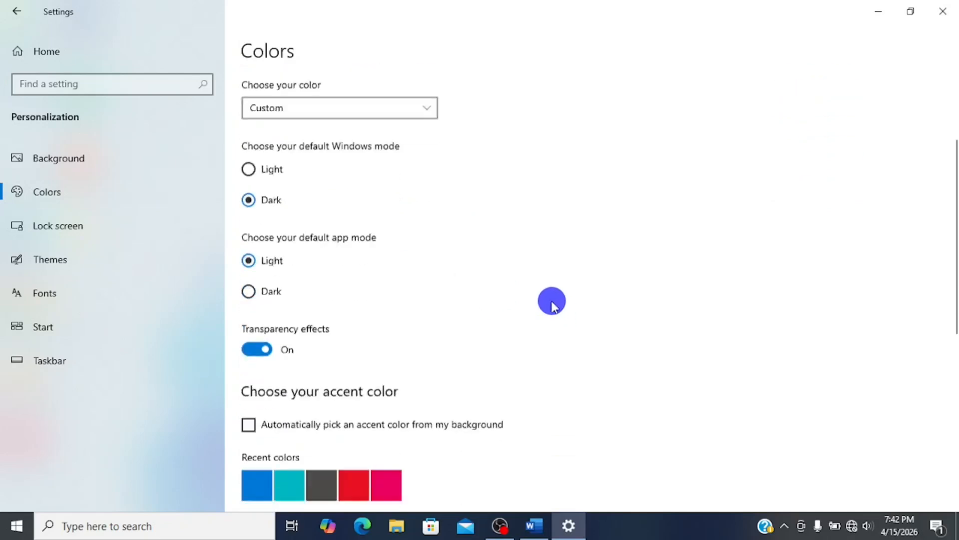
pyautogui.scroll(3, 537, 292)
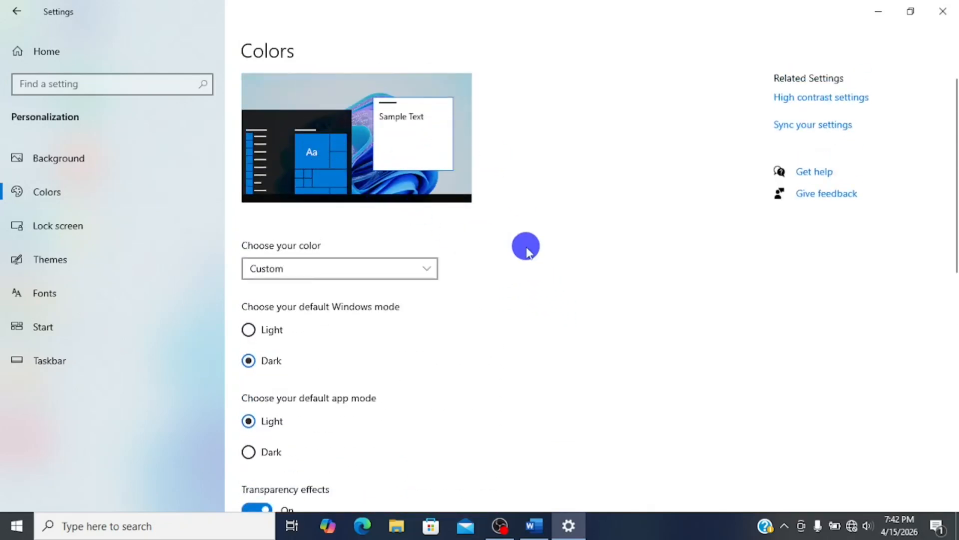
pyautogui.scroll(-5, 525, 246)
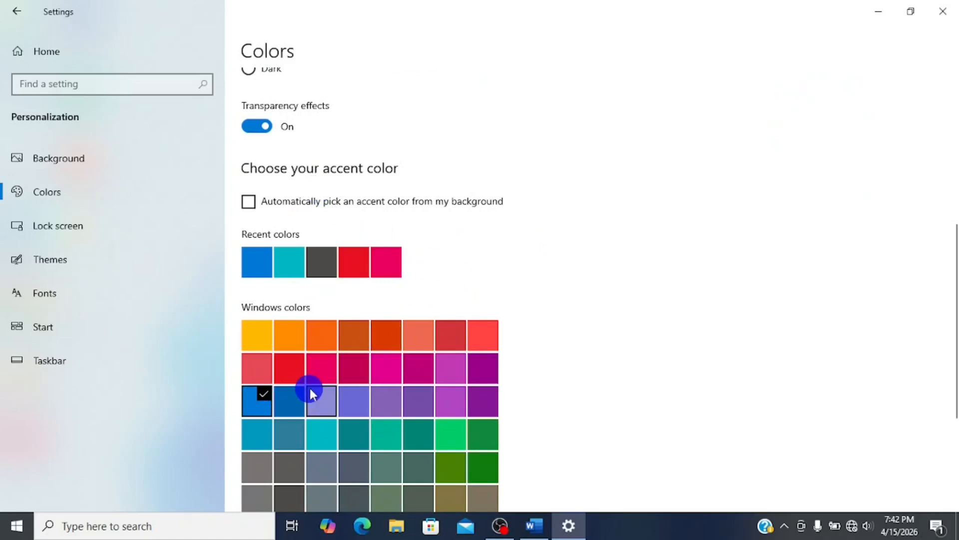
pyautogui.scroll(-4, 526, 367)
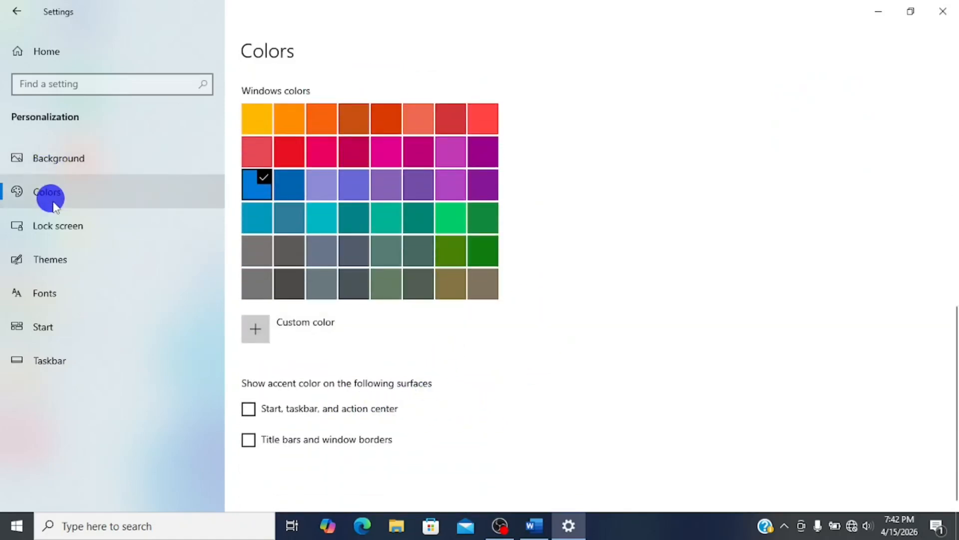
# Review the Lock screen options for the background and the apps that show status.
pyautogui.click(133, 222)
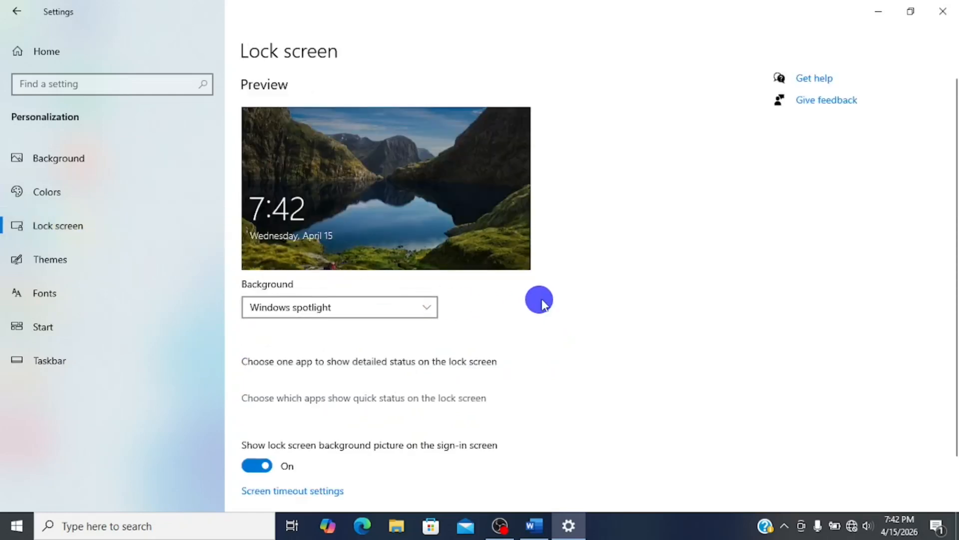
pyautogui.scroll(-3, 542, 299)
pyautogui.scroll(3, 545, 299)
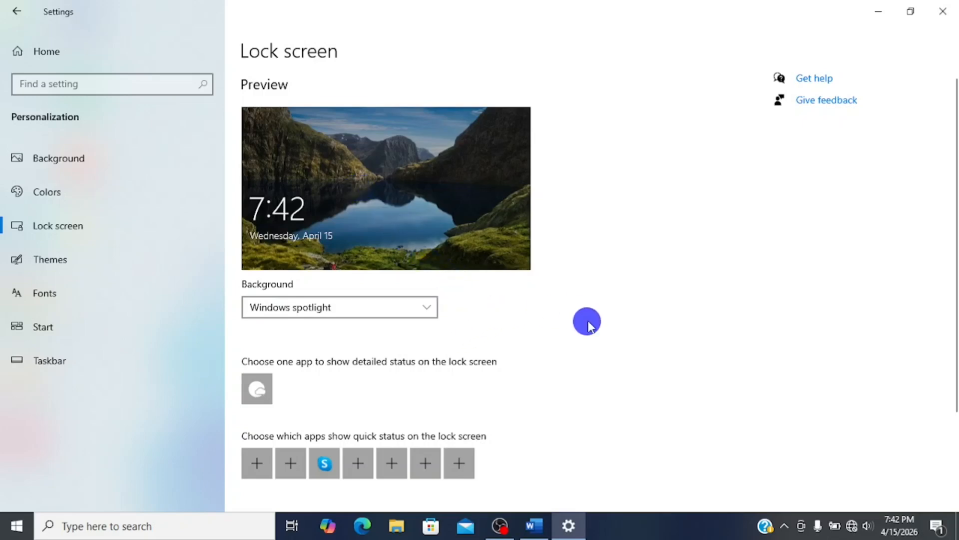
# Apply the Light Trails PREMIUM theme and minimize Settings to view the desktop.
pyautogui.click(121, 270)
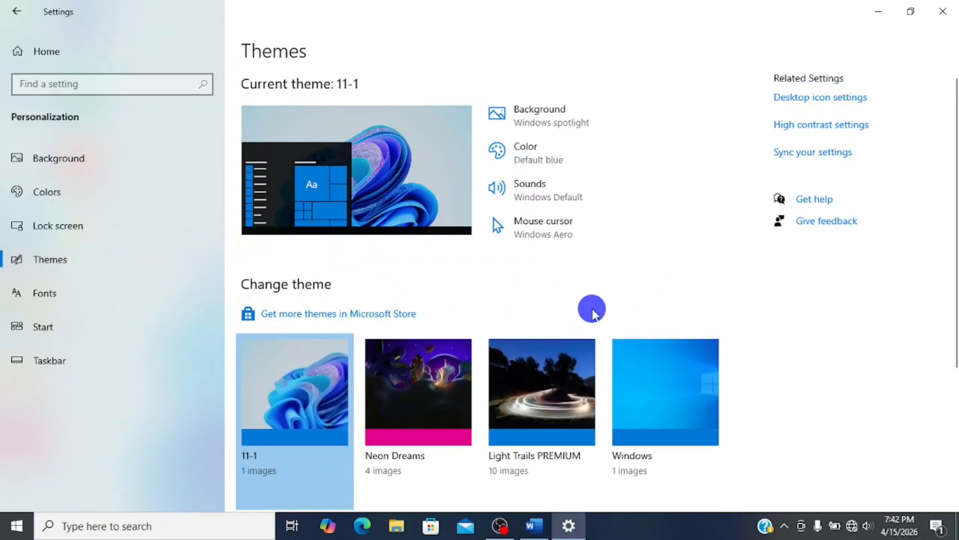
pyautogui.scroll(-2, 592, 312)
pyautogui.scroll(-1, 593, 312)
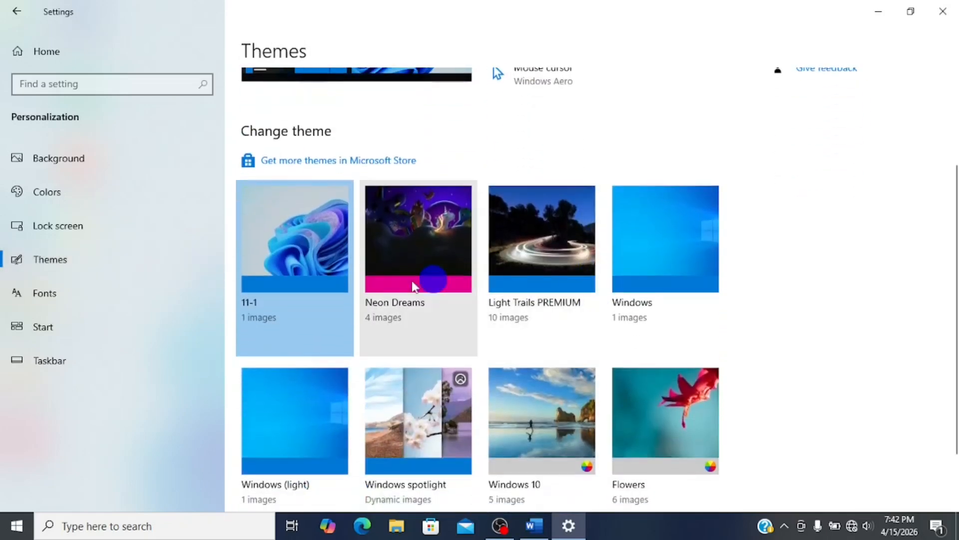
pyautogui.click(554, 235)
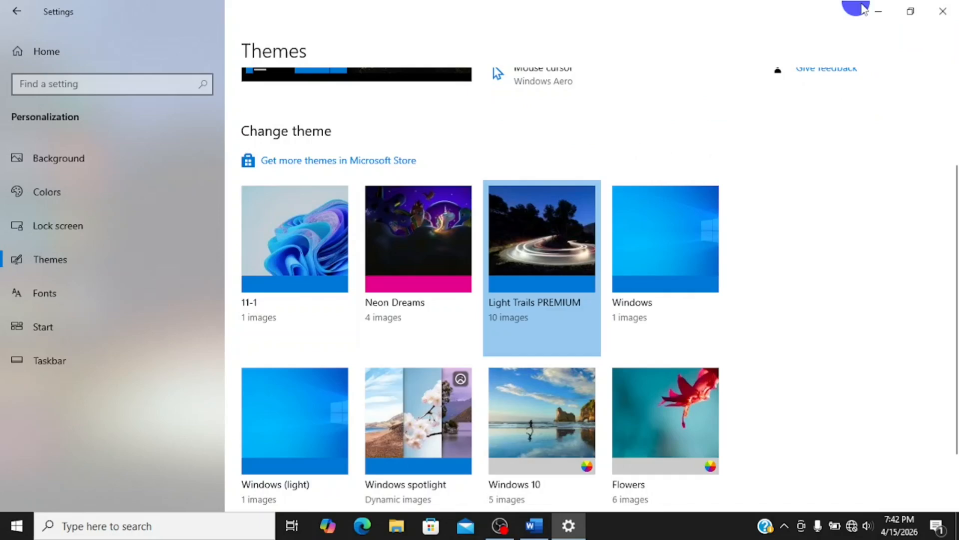
pyautogui.click(877, 10)
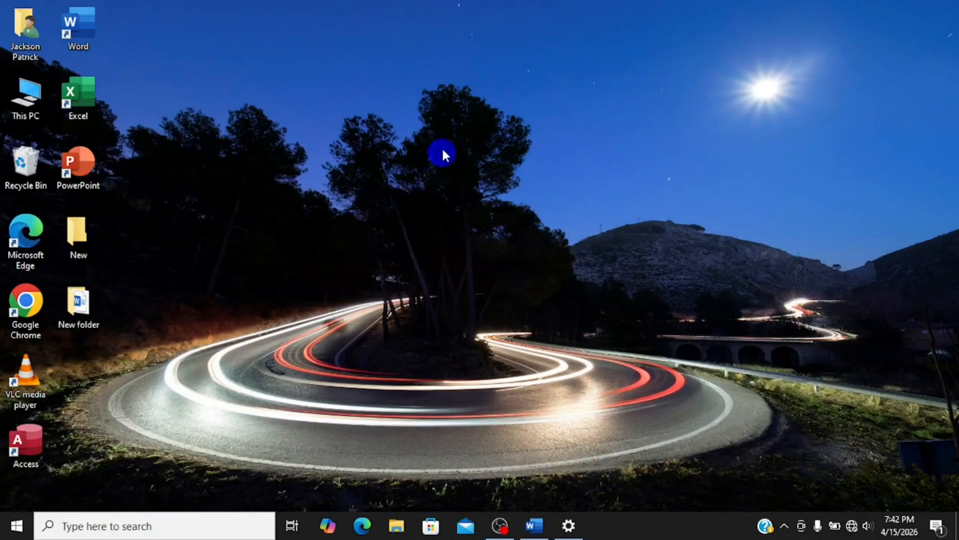
# Advance the desktop to the next background image of the theme slideshow twice.
pyautogui.rightClick(438, 205)
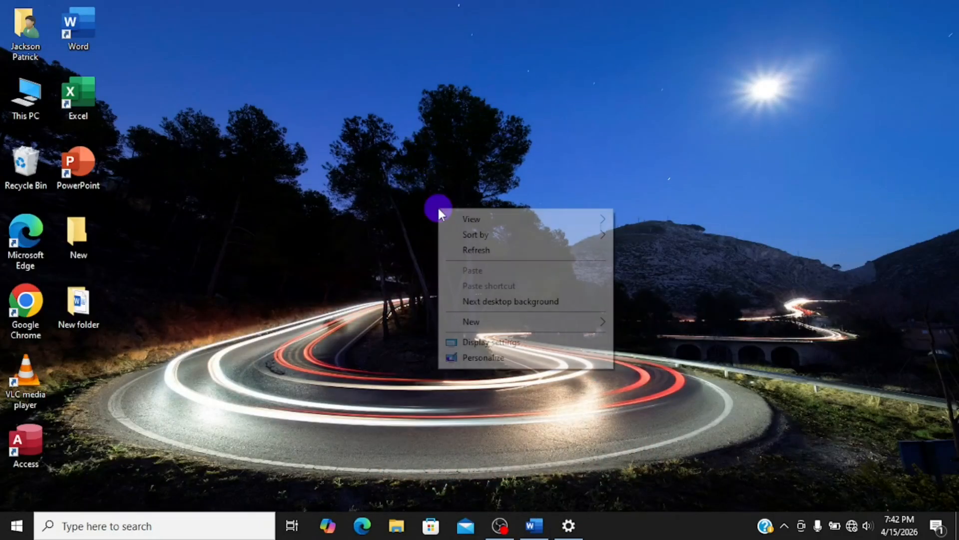
pyautogui.click(490, 301)
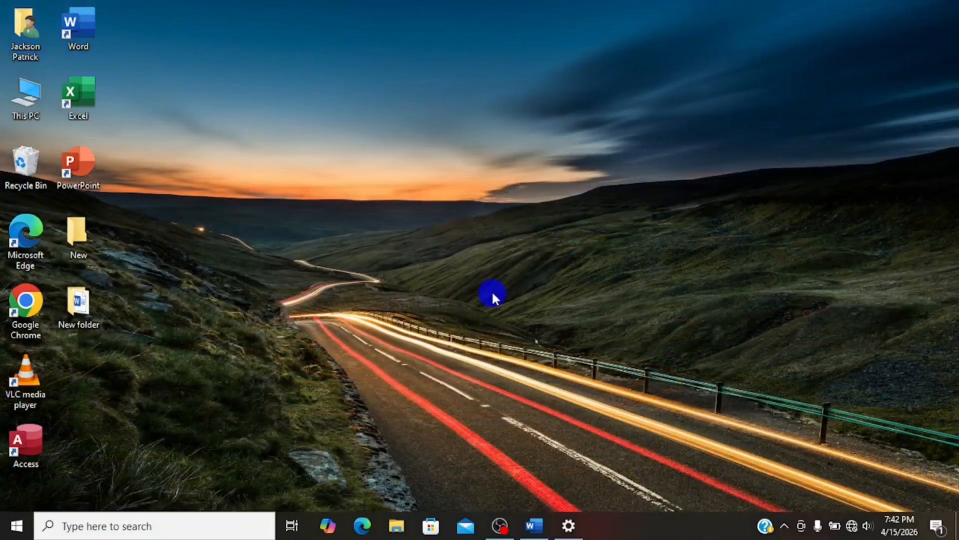
pyautogui.rightClick(485, 256)
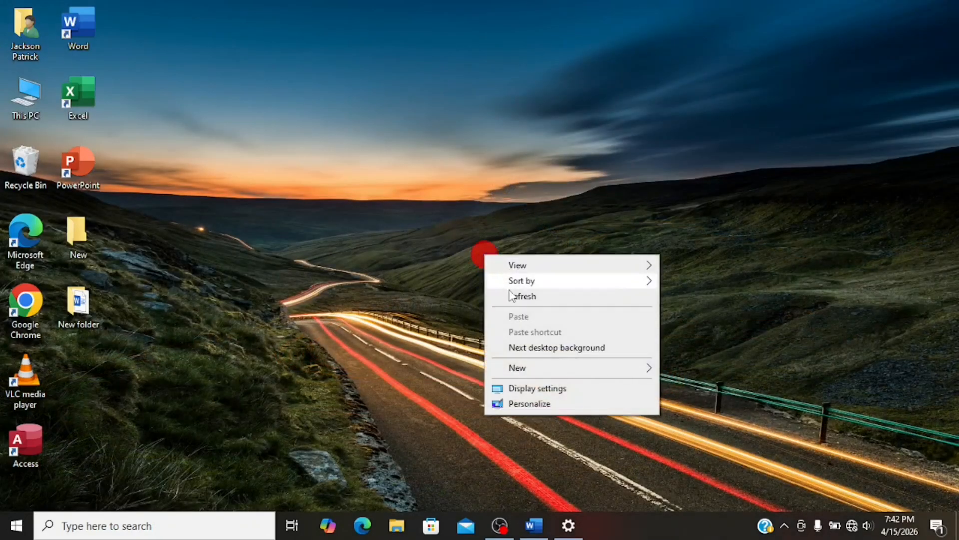
pyautogui.click(531, 349)
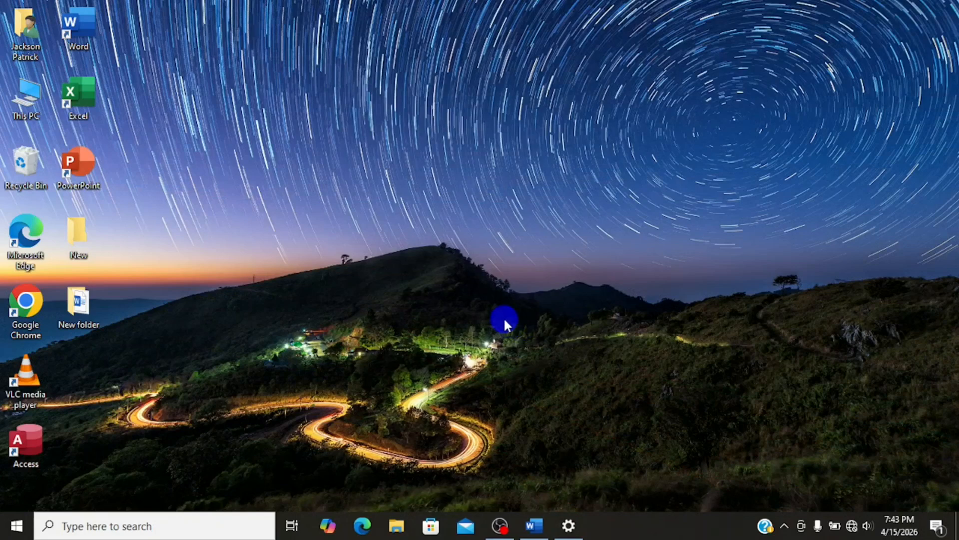
# Restore the Settings window and review the current theme and the available themes.
pyautogui.click(569, 526)
pyautogui.scroll(-3, 754, 270)
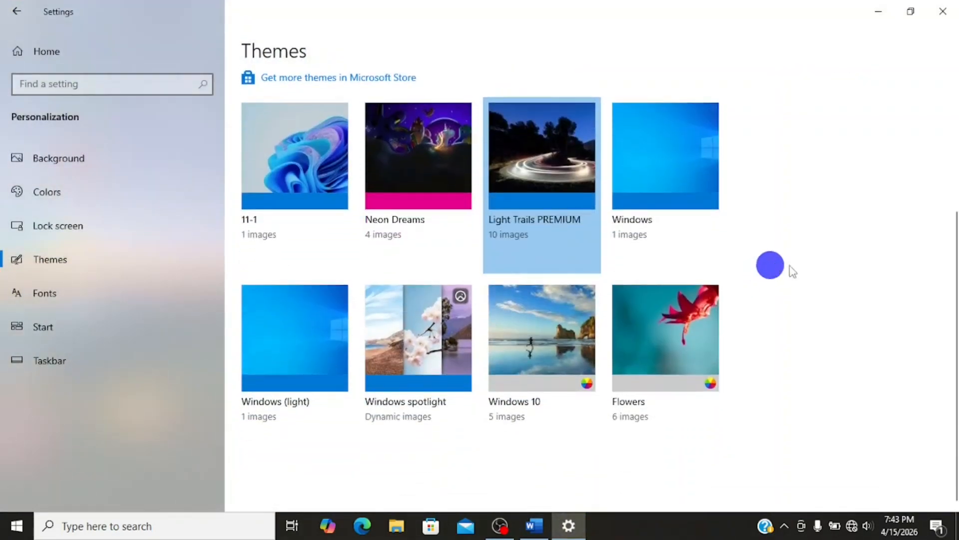
pyautogui.scroll(1, 799, 259)
pyautogui.scroll(-1, 802, 262)
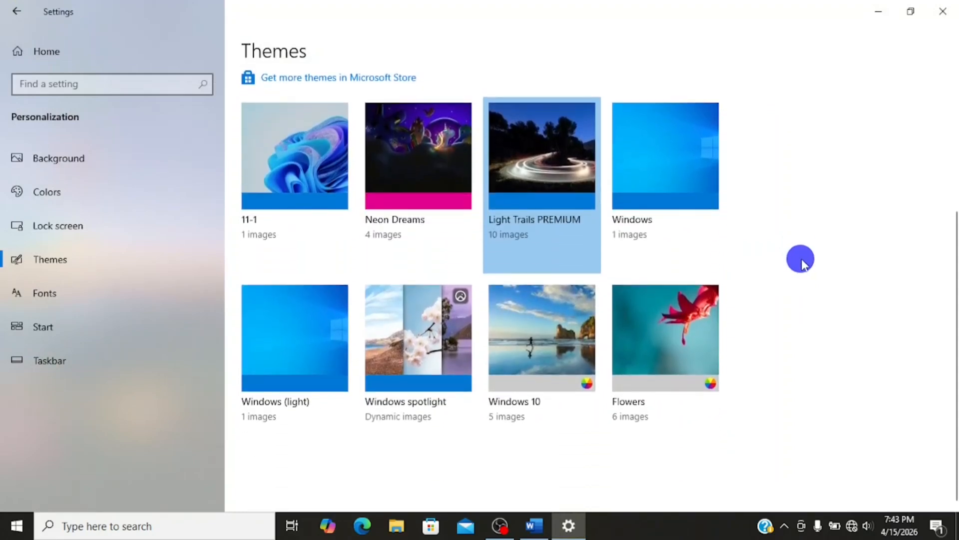
pyautogui.scroll(5, 800, 258)
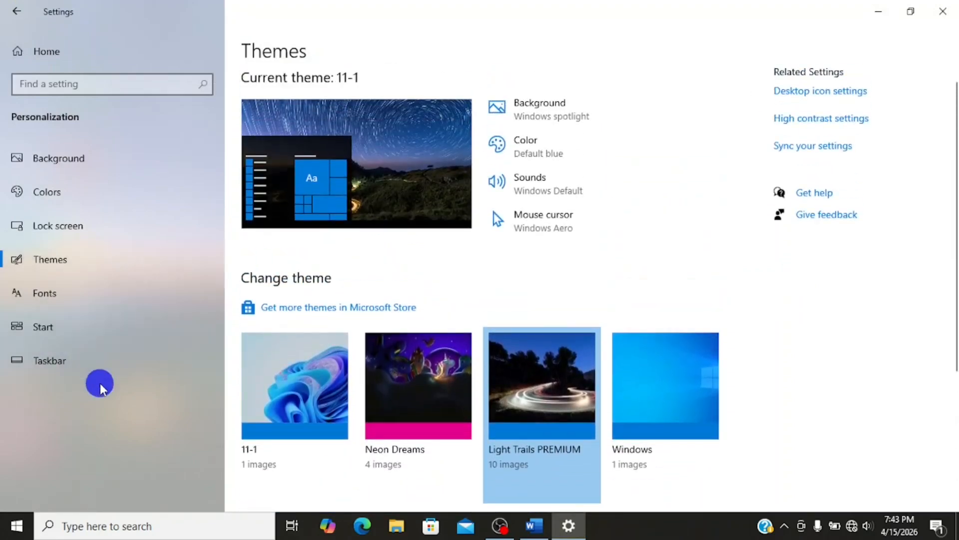
# Open the Taskbar settings and review the lock, auto-hide, button, location and notification area options.
pyautogui.click(97, 367)
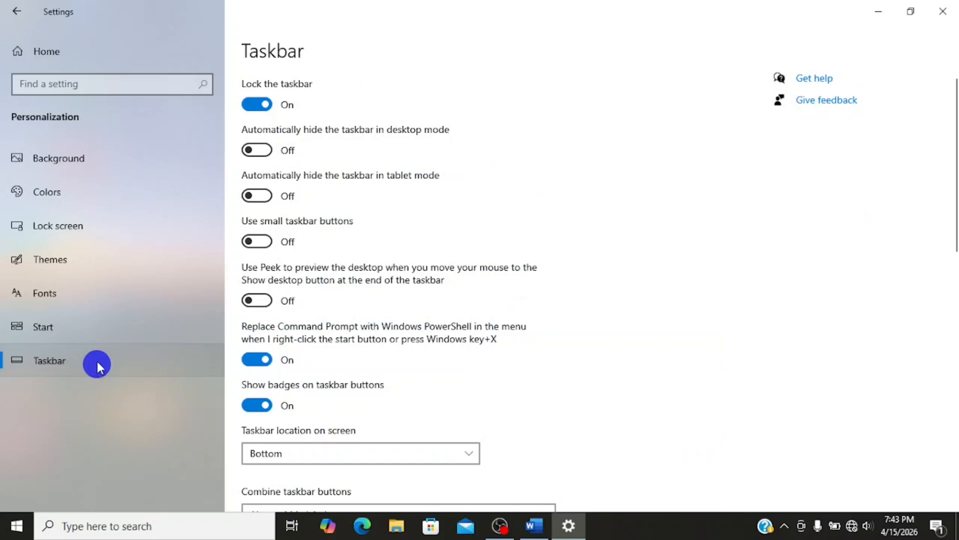
pyautogui.scroll(-5, 710, 389)
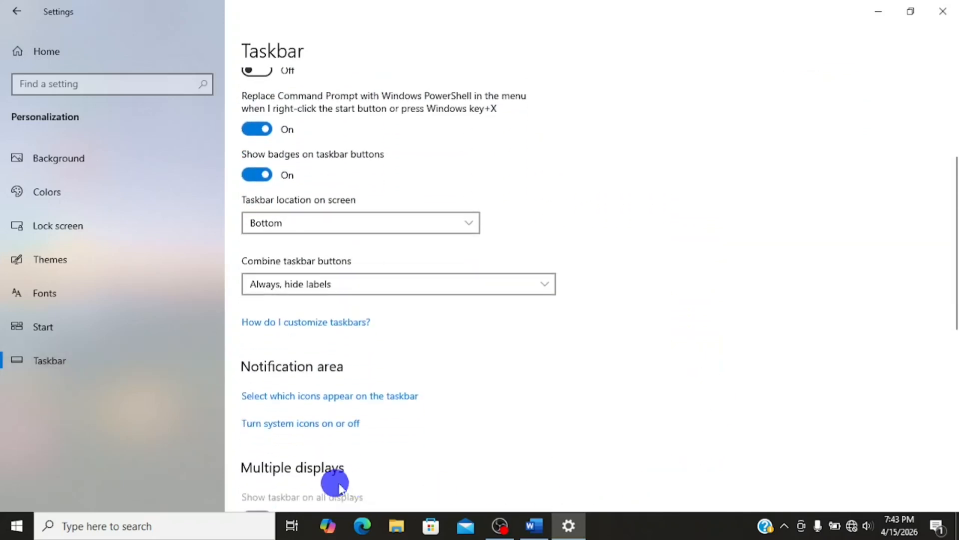
pyautogui.scroll(-5, 660, 385)
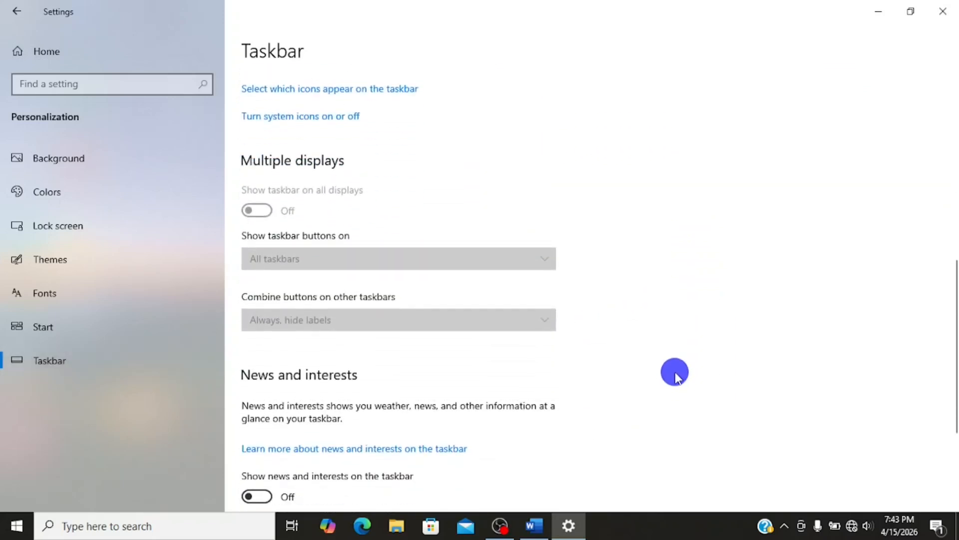
pyautogui.scroll(10, 675, 372)
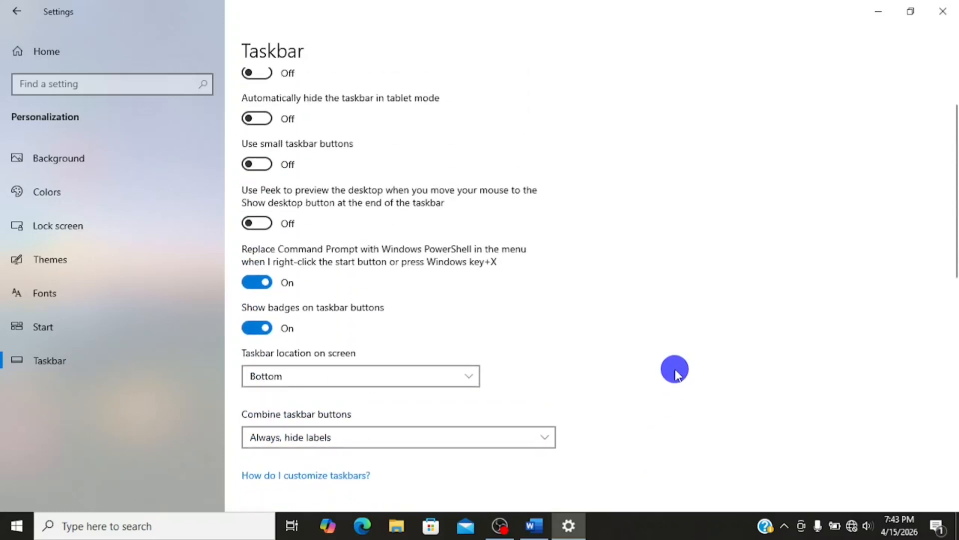
pyautogui.scroll(-2, 675, 373)
pyautogui.scroll(2, 675, 370)
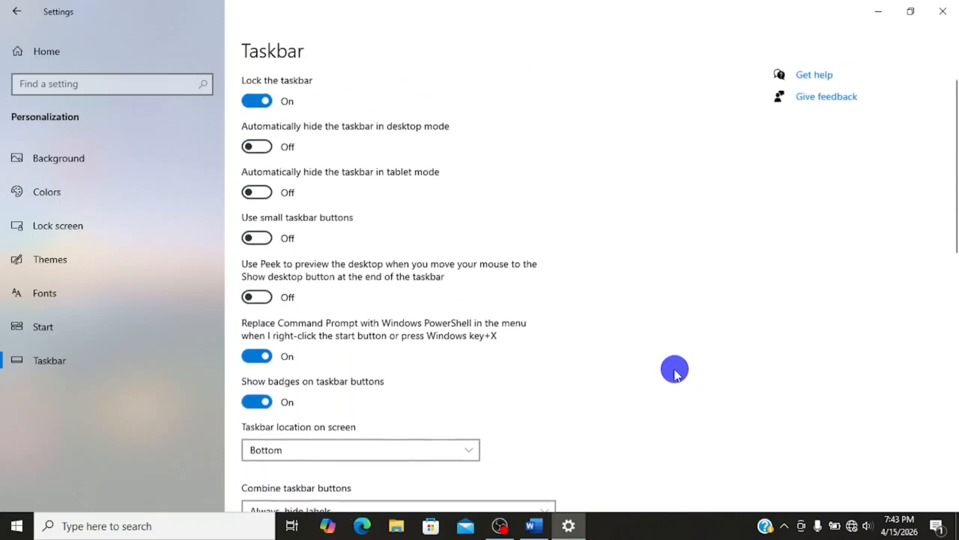
# Try the taskbar location on screen as Left, Top and Right, and return it to Bottom.
pyautogui.scroll(-5, 674, 370)
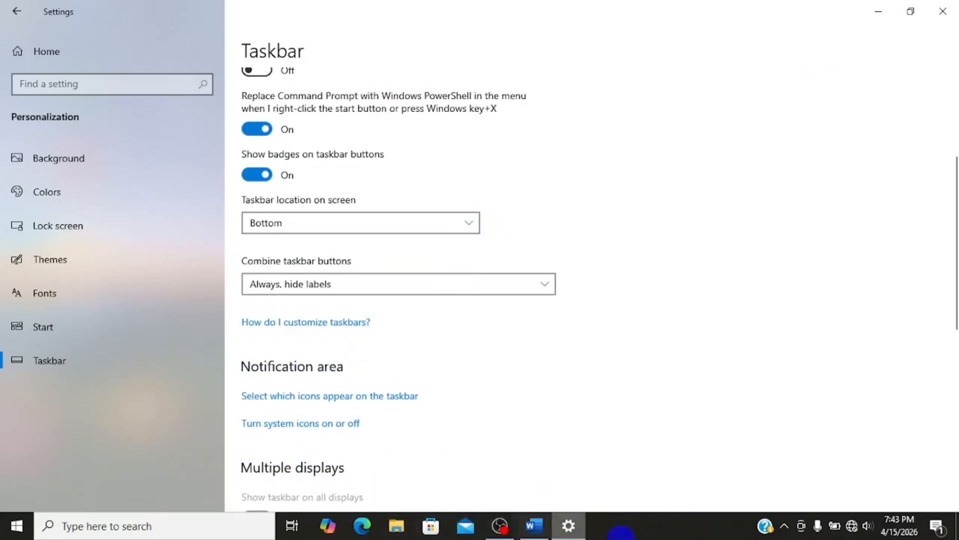
pyautogui.click(468, 221)
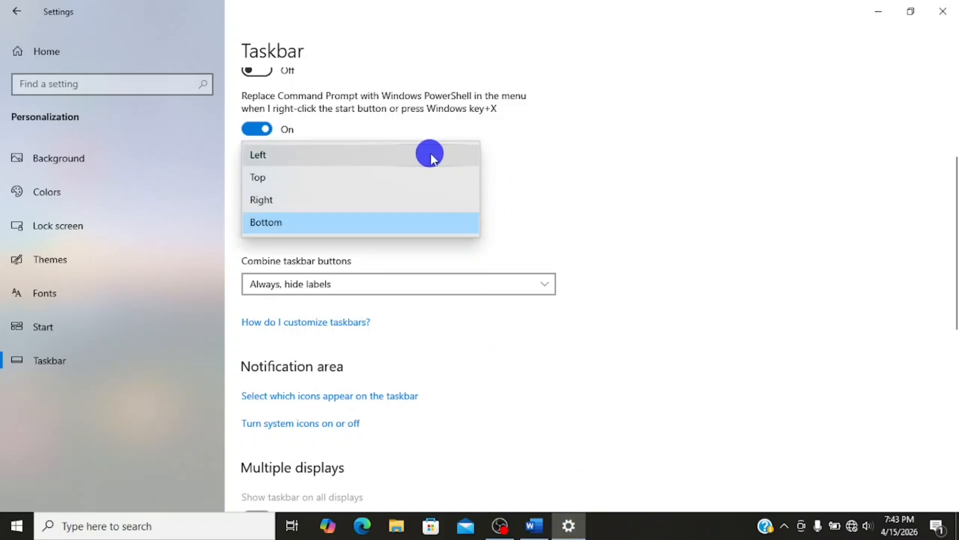
pyautogui.click(432, 155)
pyautogui.click(514, 223)
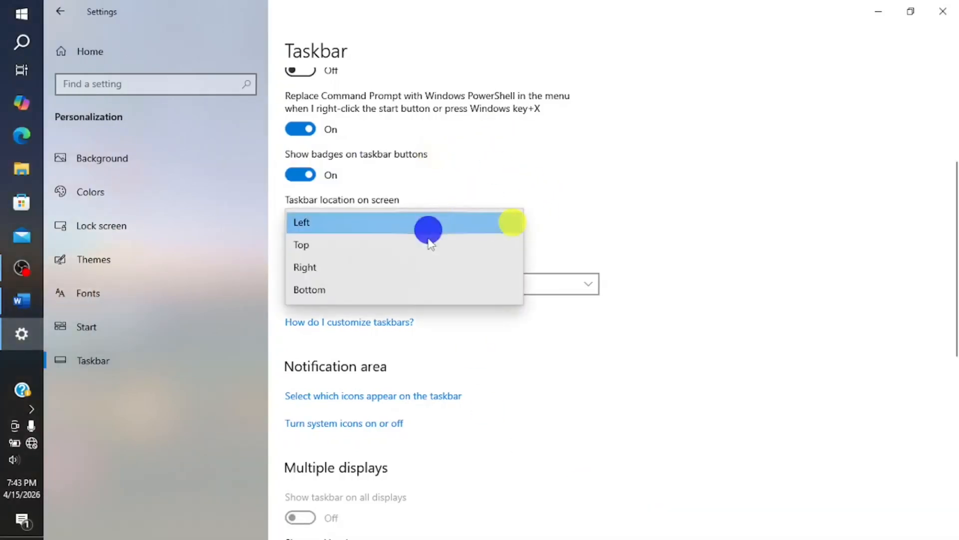
pyautogui.click(426, 249)
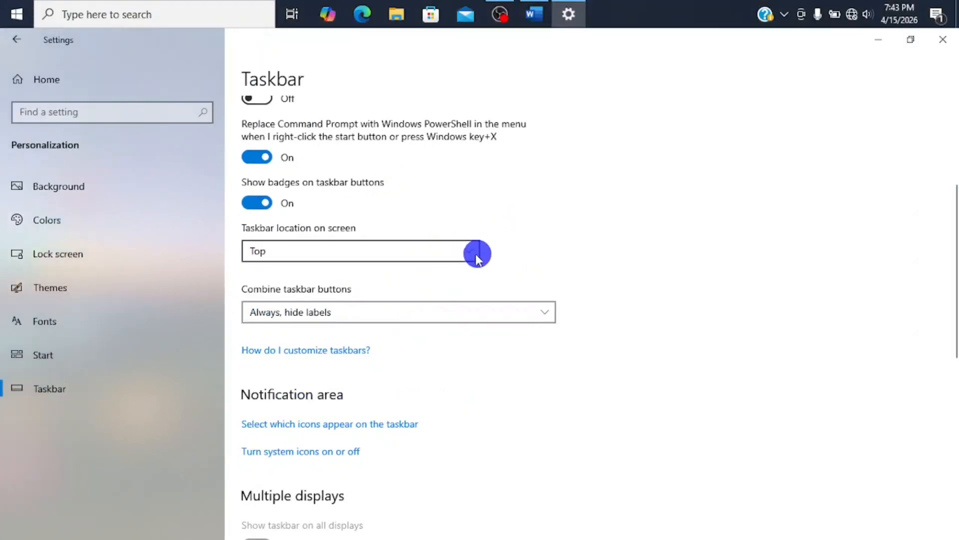
pyautogui.click(477, 256)
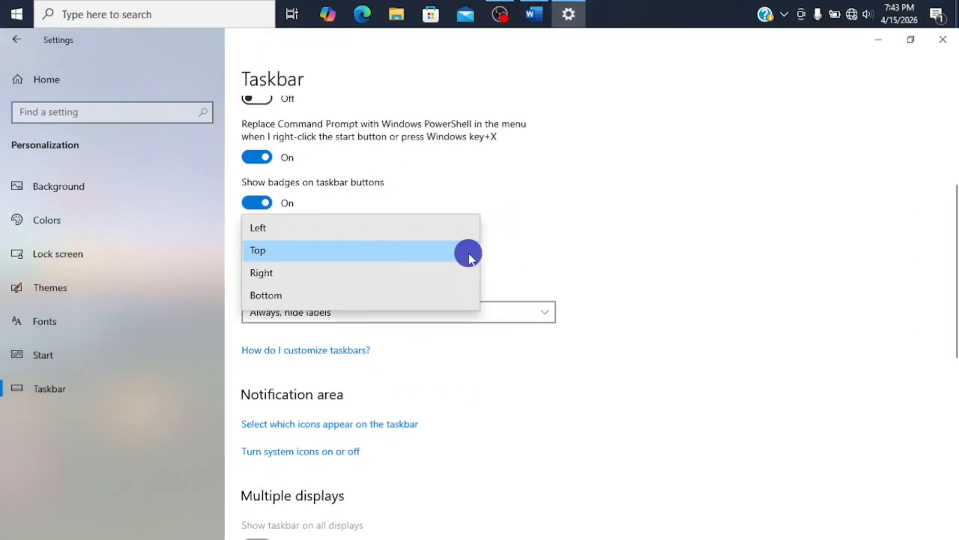
pyautogui.click(447, 285)
pyautogui.click(464, 221)
pyautogui.click(449, 244)
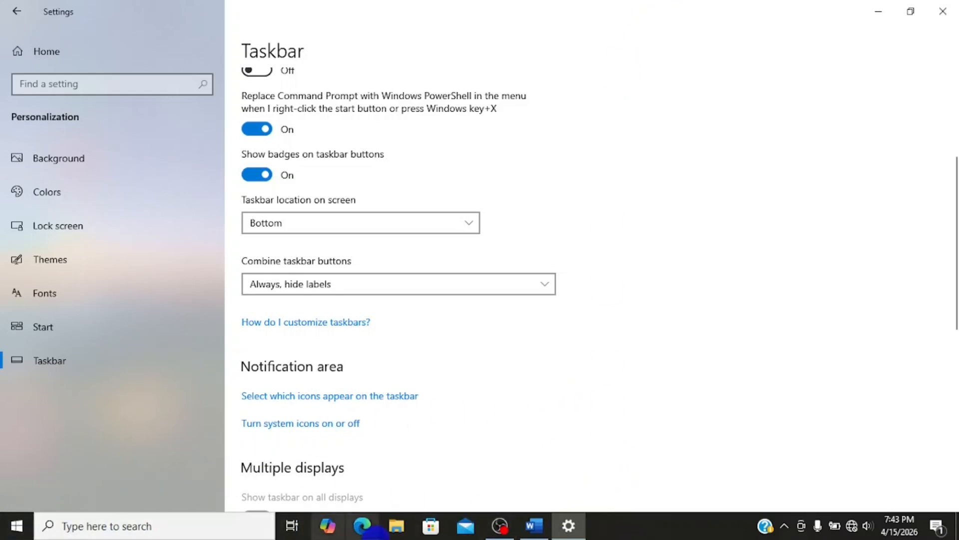
# Review the Multiple displays and News and interests taskbar options and return to the Settings home page.
pyautogui.scroll(-10, 724, 213)
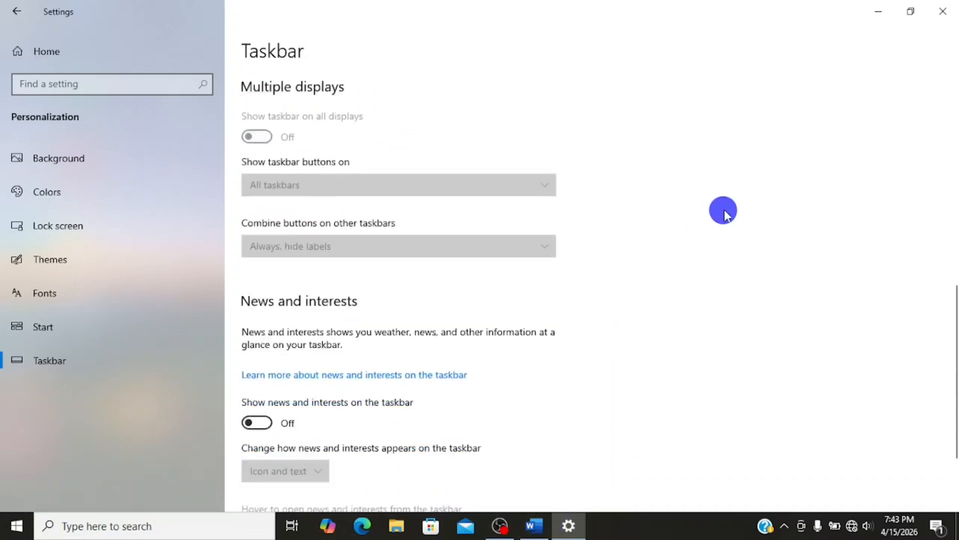
pyautogui.scroll(-1, 724, 213)
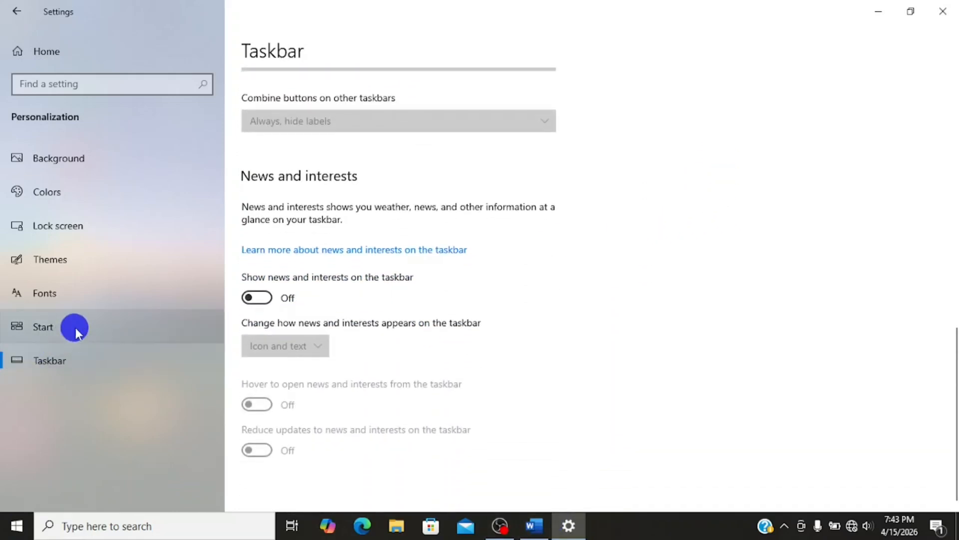
pyautogui.click(17, 11)
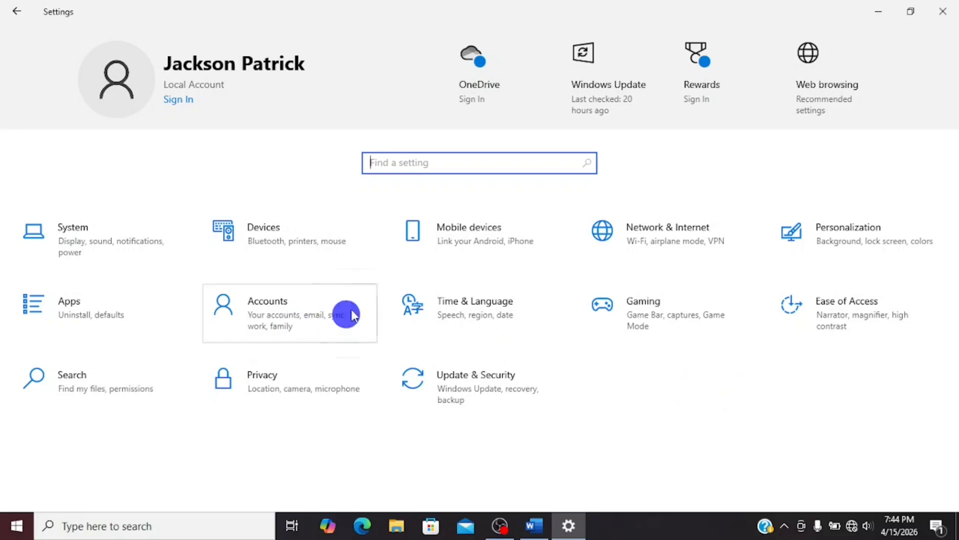
# Open Accounts and view the Your info and Email & accounts pages.
pyautogui.click(303, 317)
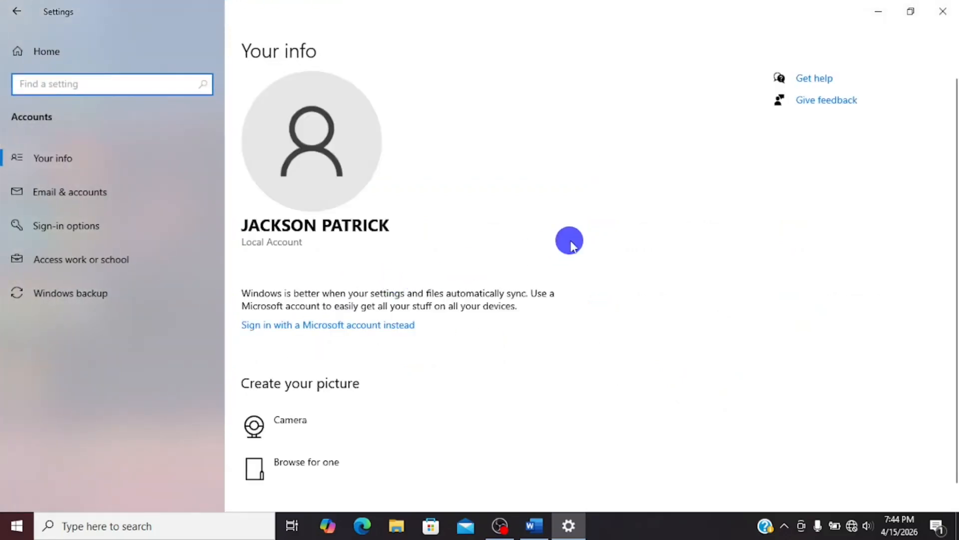
pyautogui.scroll(-1, 571, 245)
pyautogui.scroll(1, 571, 245)
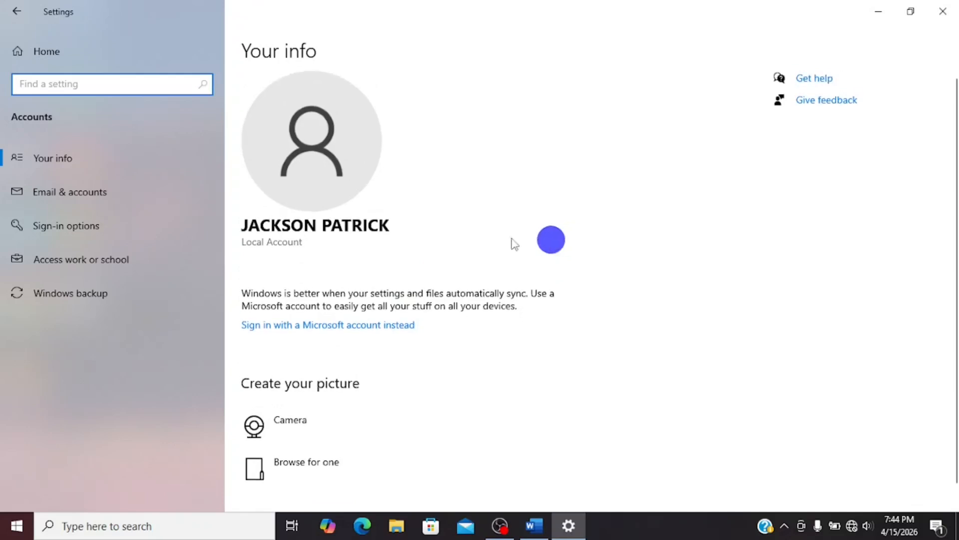
pyautogui.click(107, 199)
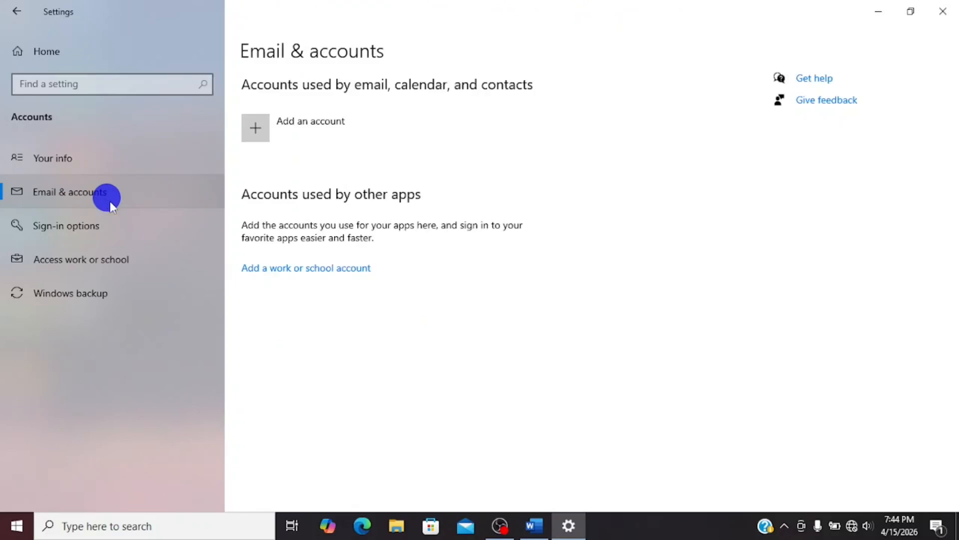
# Examine the Sign-in options, including the sign-in methods, Dynamic lock, Restart apps and Privacy.
pyautogui.click(125, 228)
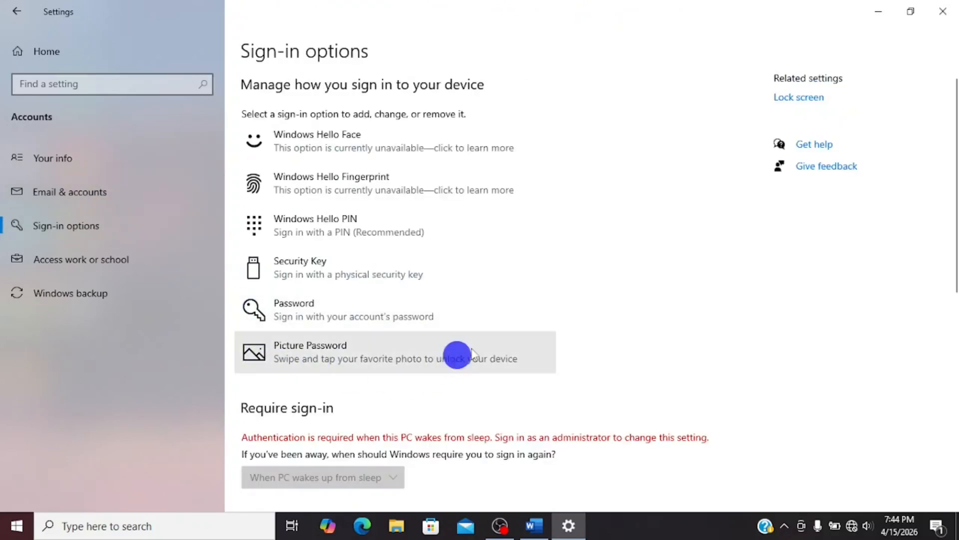
pyautogui.scroll(-3, 584, 314)
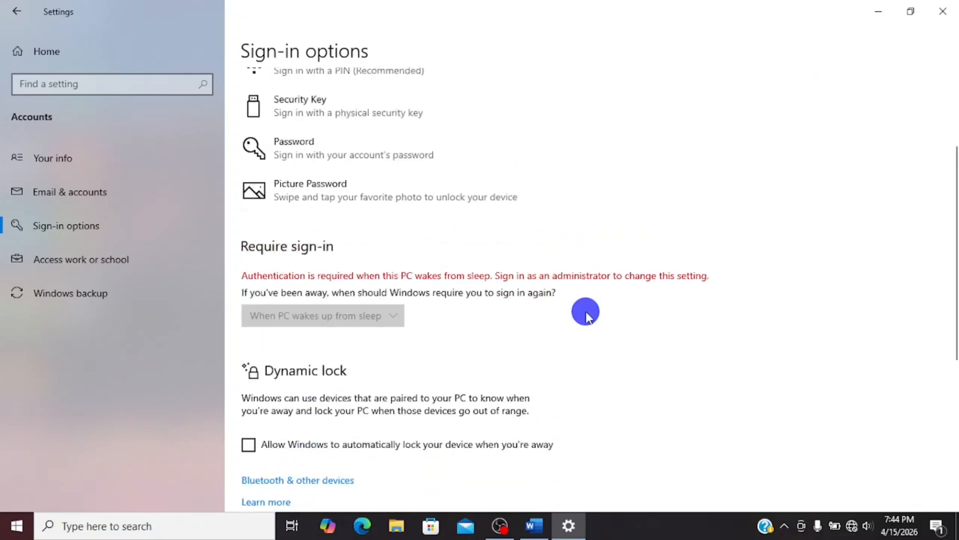
pyautogui.scroll(3, 587, 315)
pyautogui.scroll(-8, 587, 315)
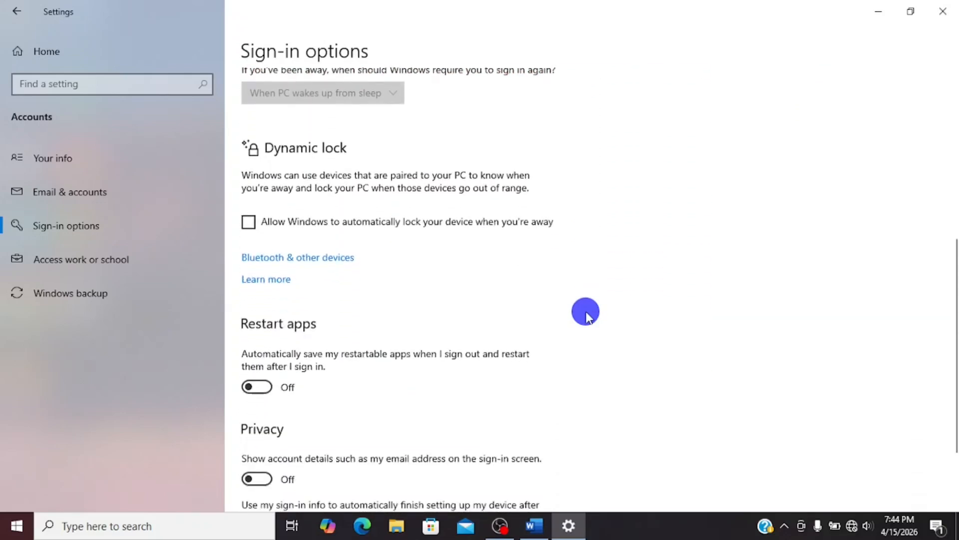
pyautogui.scroll(7, 588, 314)
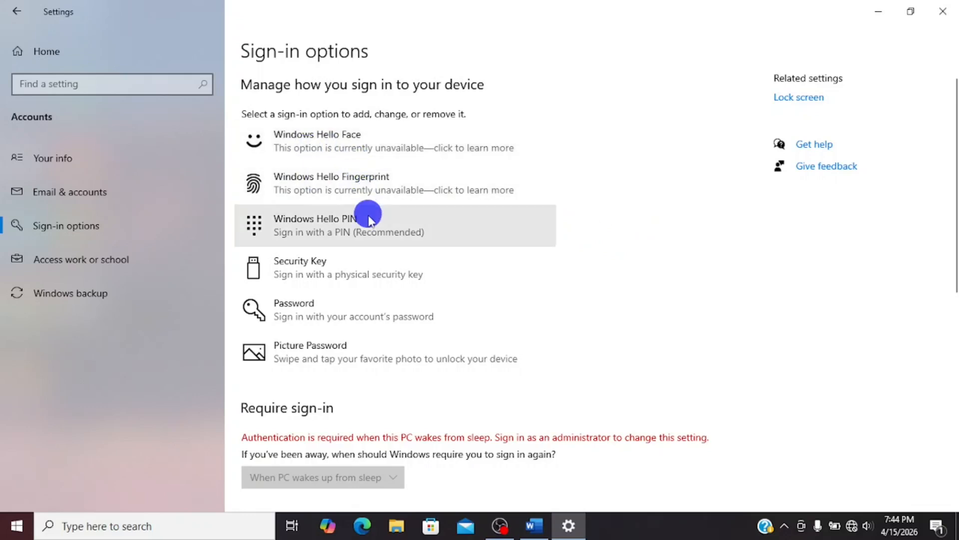
# Return to the Settings home page, open Update & Security and review the Windows Update and Troubleshoot pages.
pyautogui.click(34, 52)
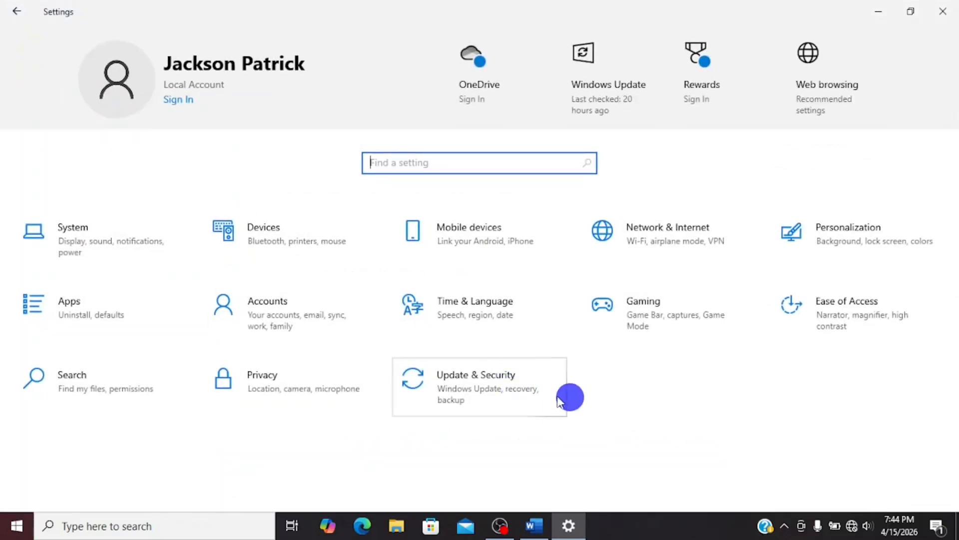
pyautogui.click(481, 392)
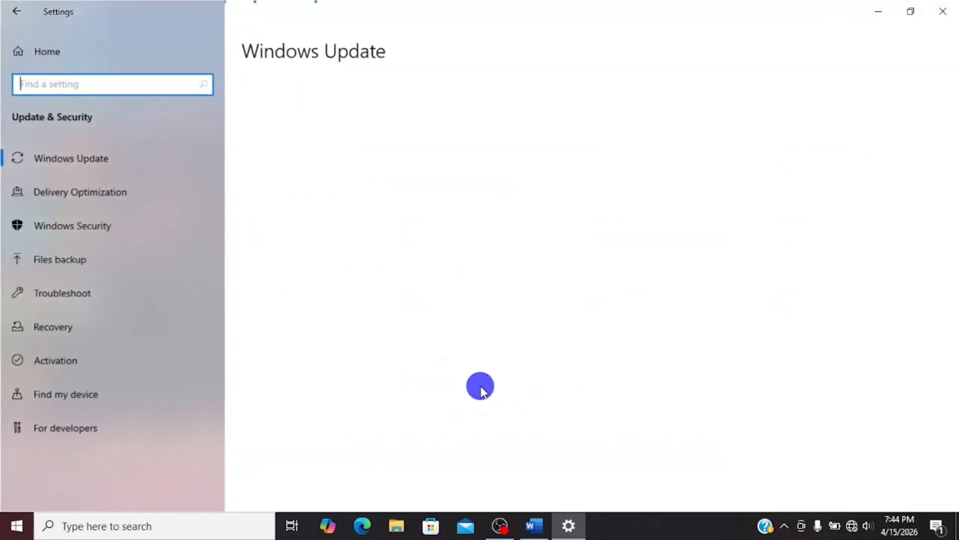
pyautogui.scroll(-3, 480, 385)
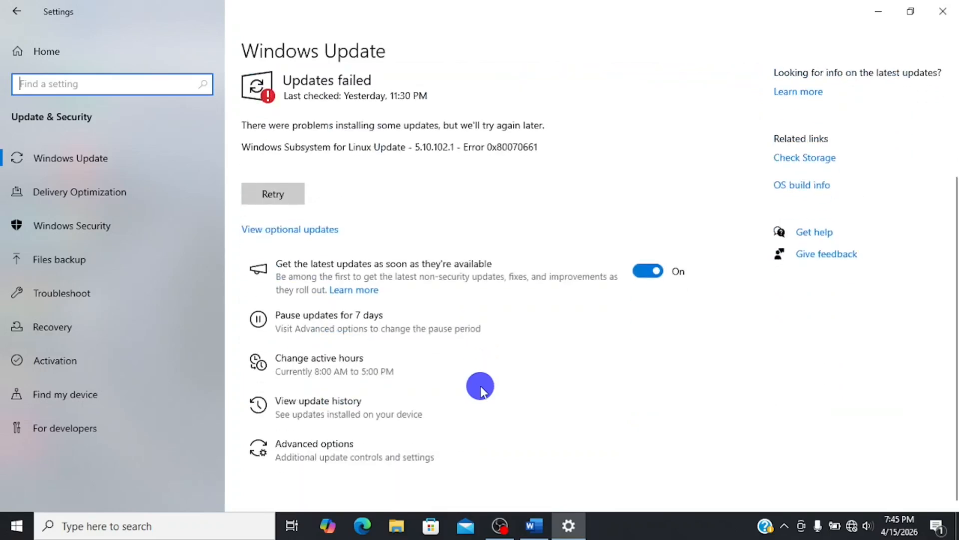
pyautogui.scroll(3, 529, 320)
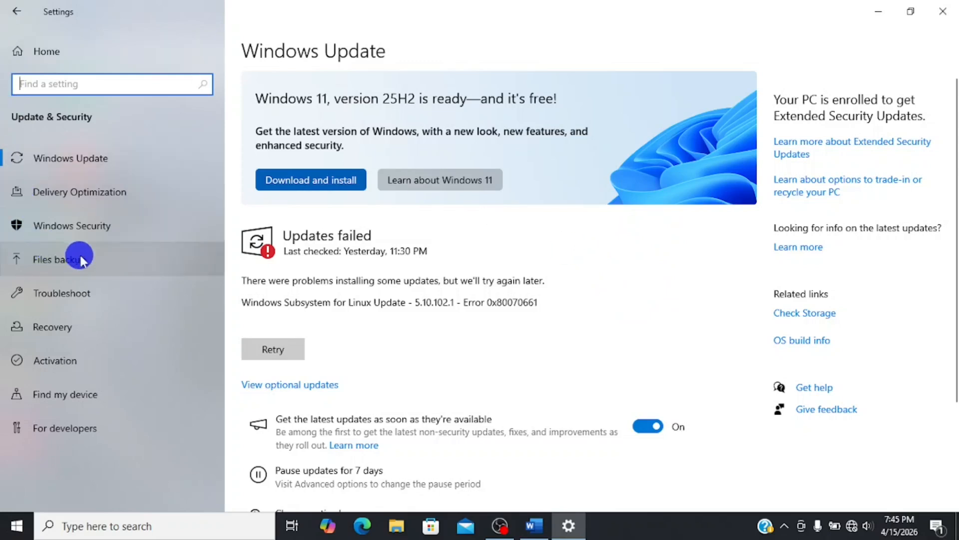
pyautogui.click(100, 301)
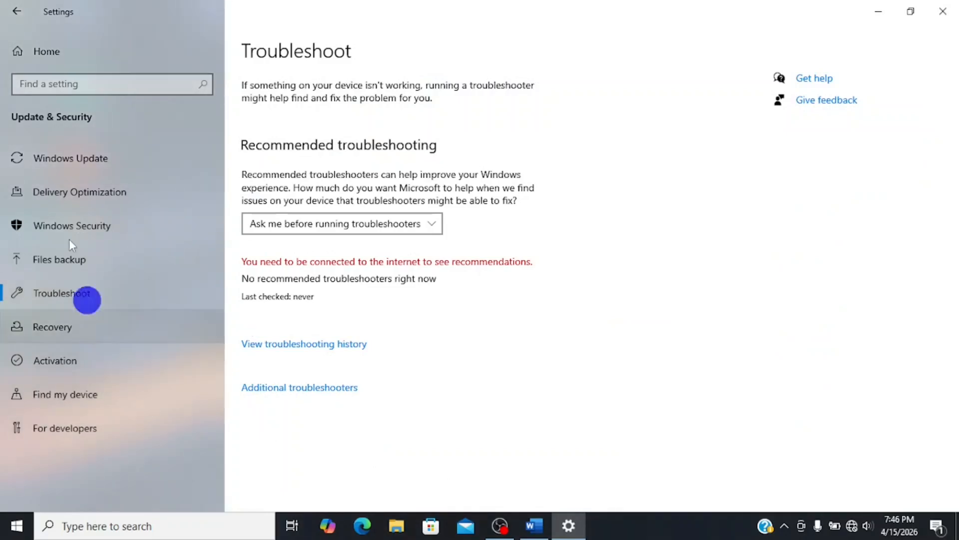
# Return to the Settings home page, open Gaming and review the Game Bar options and keyboard shortcuts.
pyautogui.click(27, 16)
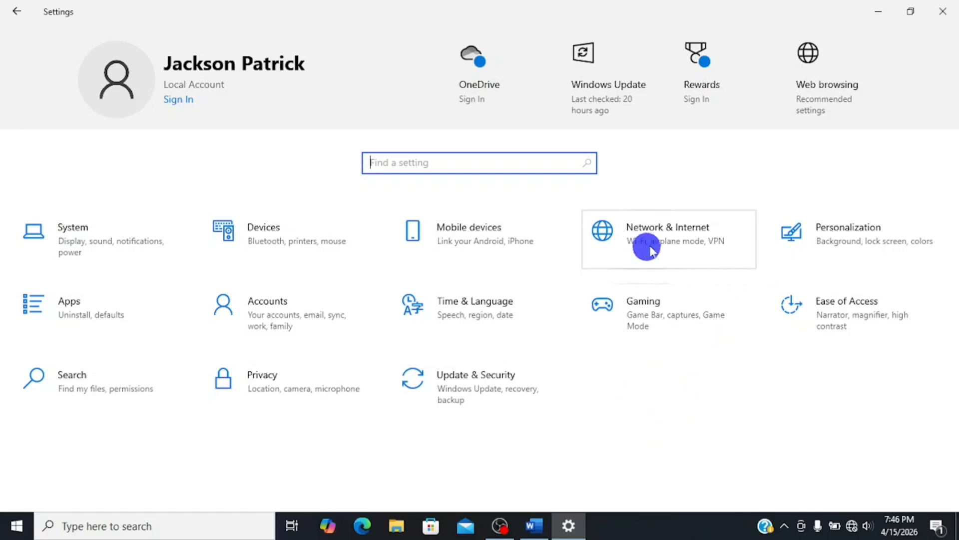
pyautogui.click(676, 323)
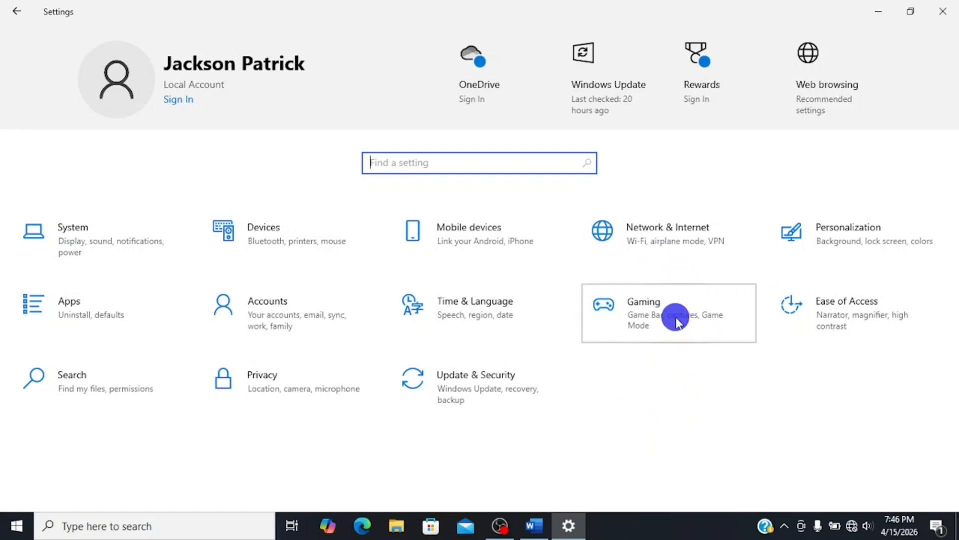
pyautogui.scroll(-1, 672, 313)
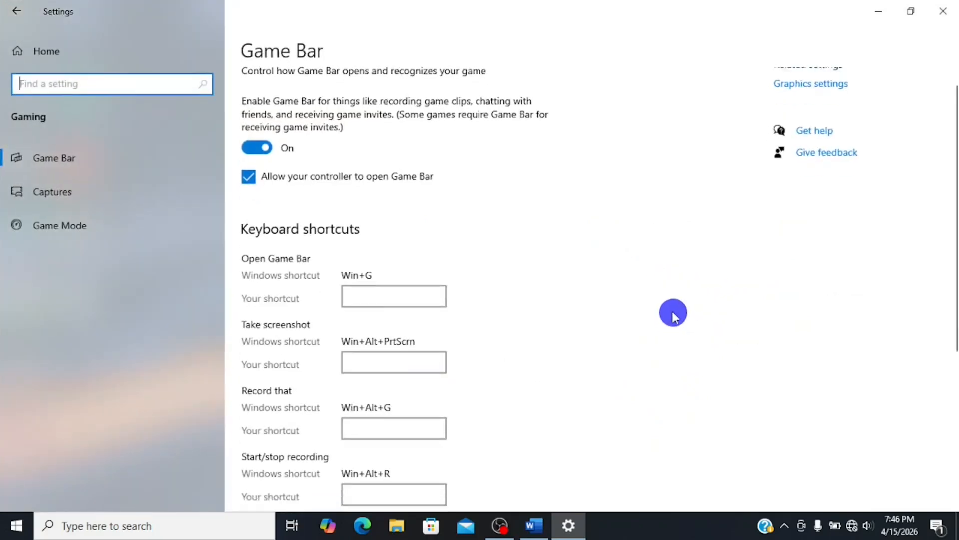
pyautogui.scroll(-4, 673, 314)
pyautogui.scroll(-1, 672, 314)
pyautogui.scroll(5, 672, 313)
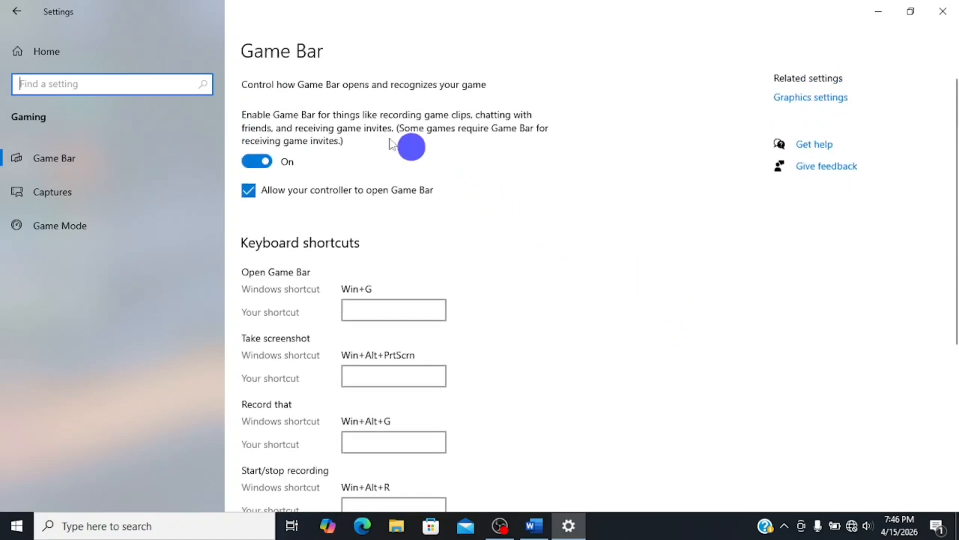
# View the Captures and Game Mode pages, and return to the Settings home page.
pyautogui.click(133, 199)
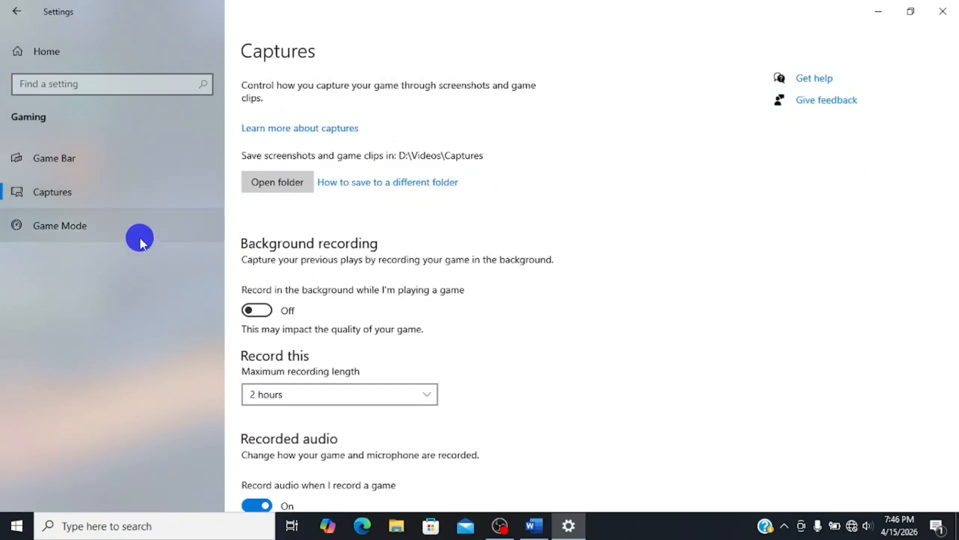
pyautogui.click(114, 224)
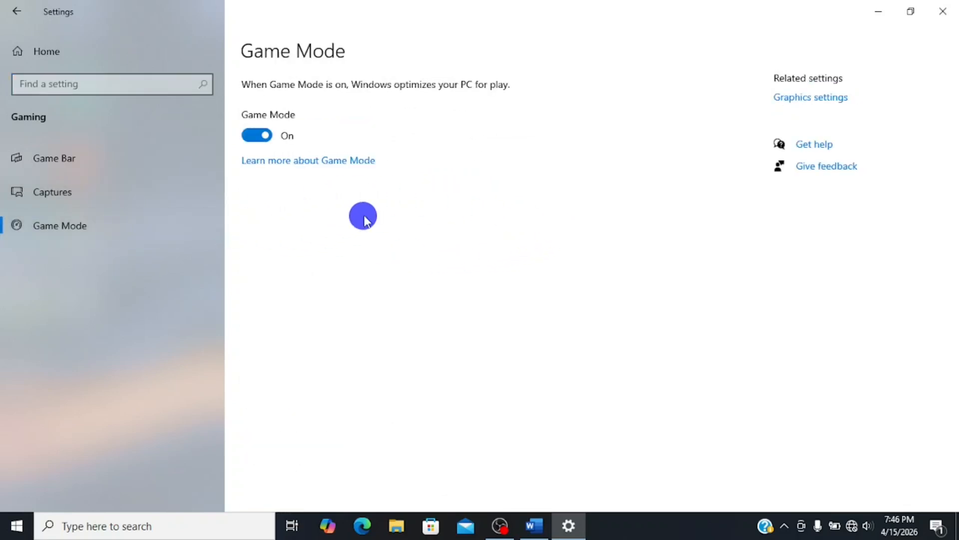
pyautogui.click(15, 12)
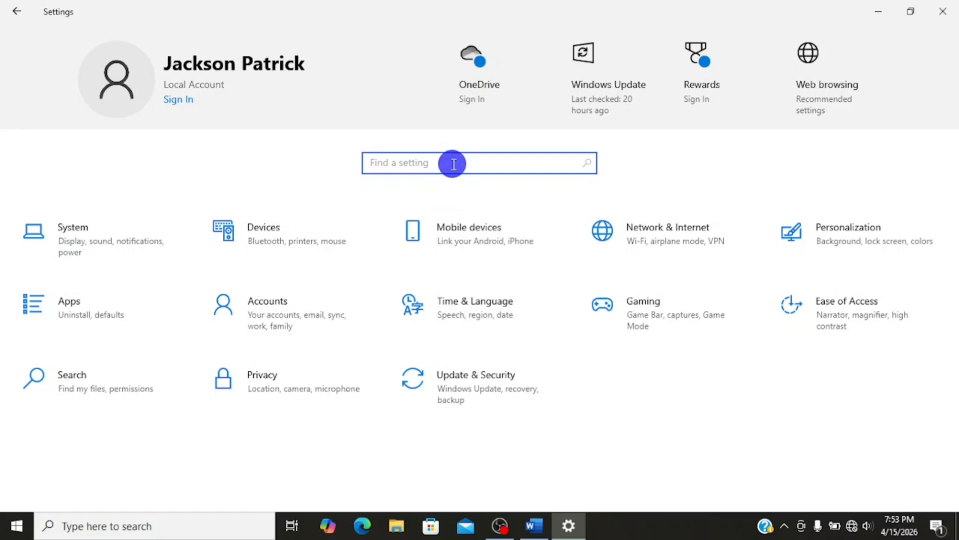
# Search the settings for "display", open "Change the resolution of the display" and return to the Settings home page.
pyautogui.write('display')
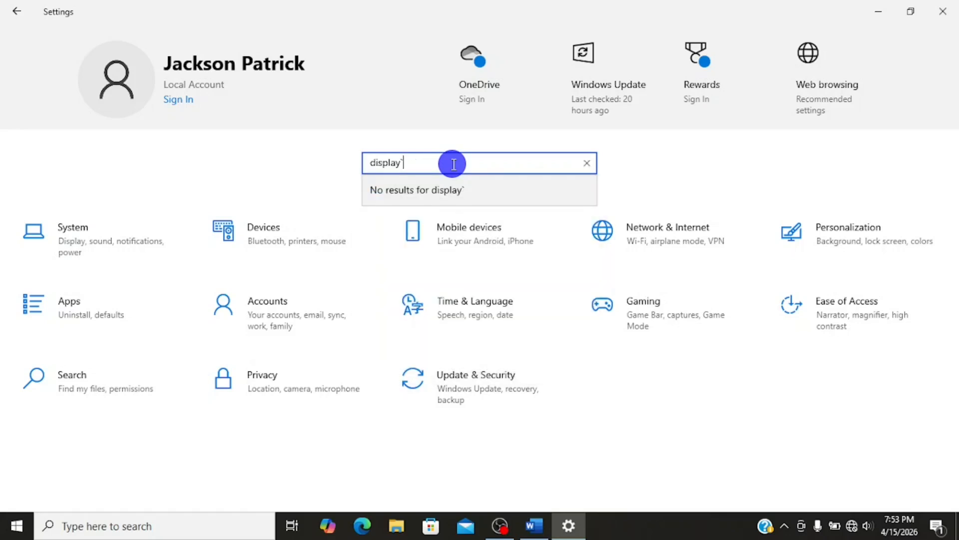
pyautogui.press('BackSpace')
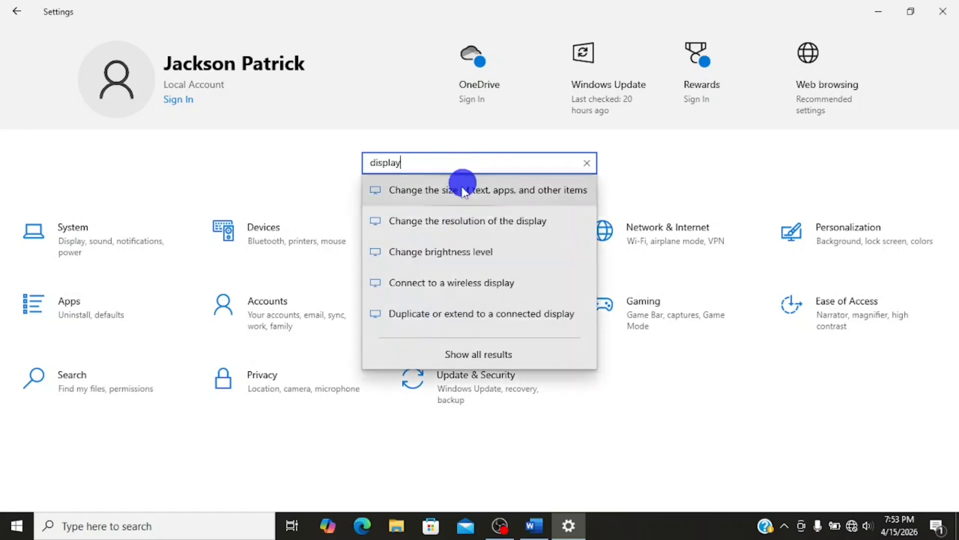
pyautogui.click(489, 221)
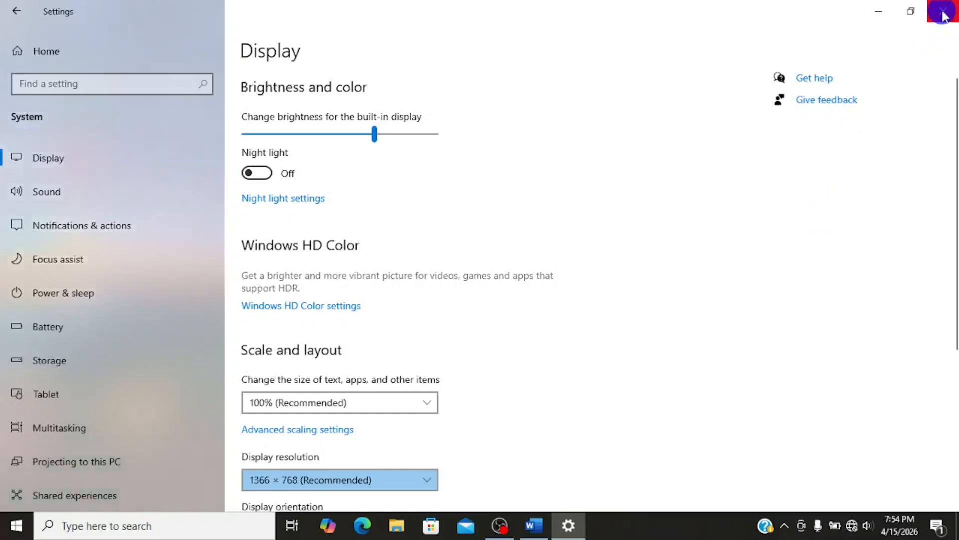
pyautogui.click(12, 13)
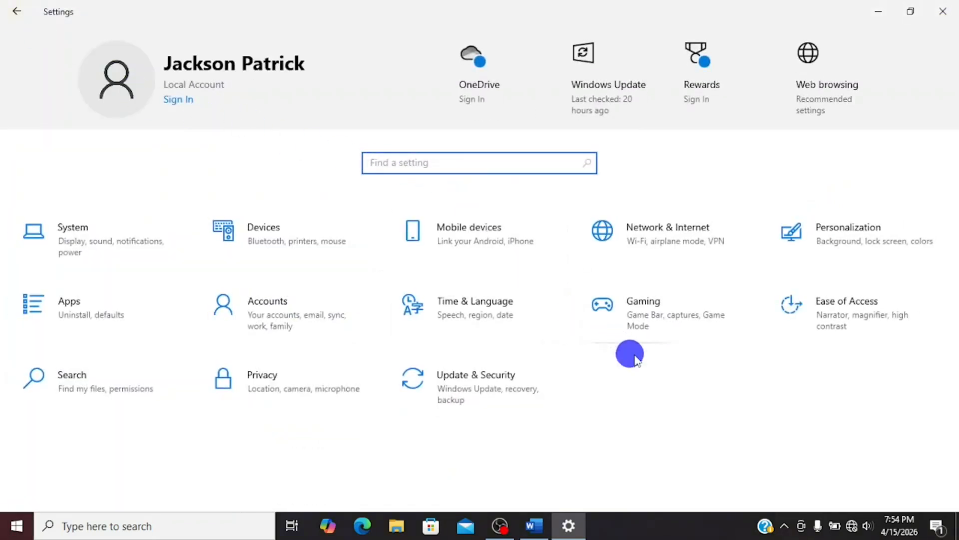